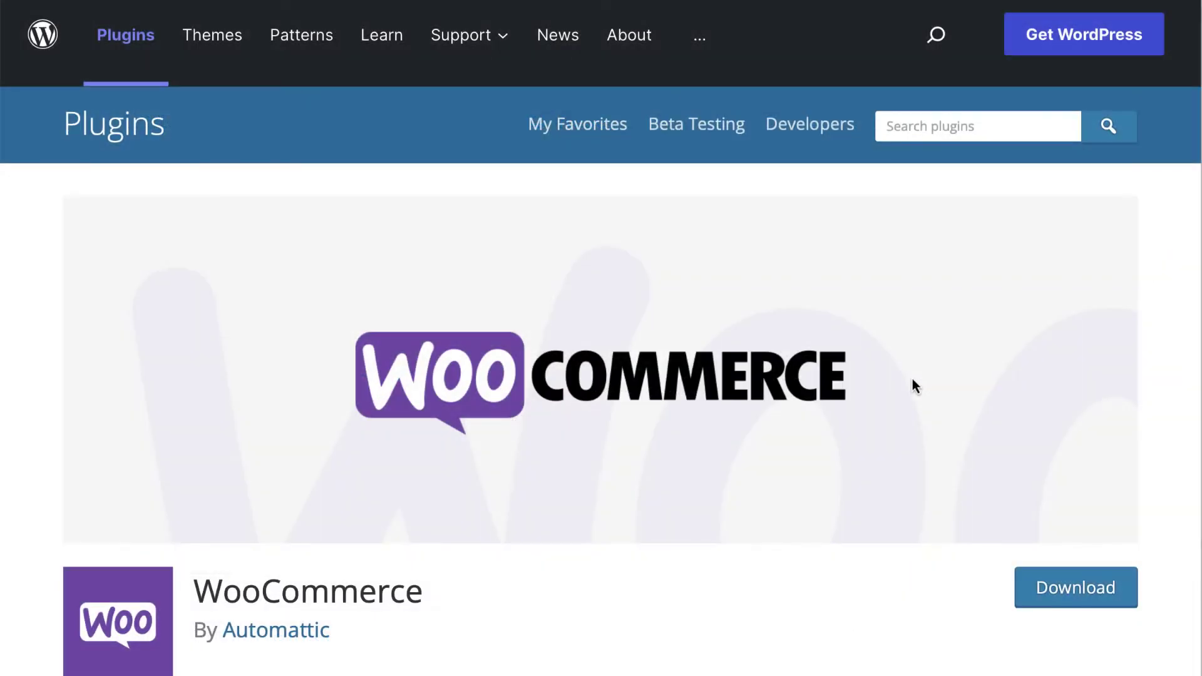
Step: Read through the WooCommerce plugin's description and version details, then go to the All Products list
scroll(909, 388, down, 3)
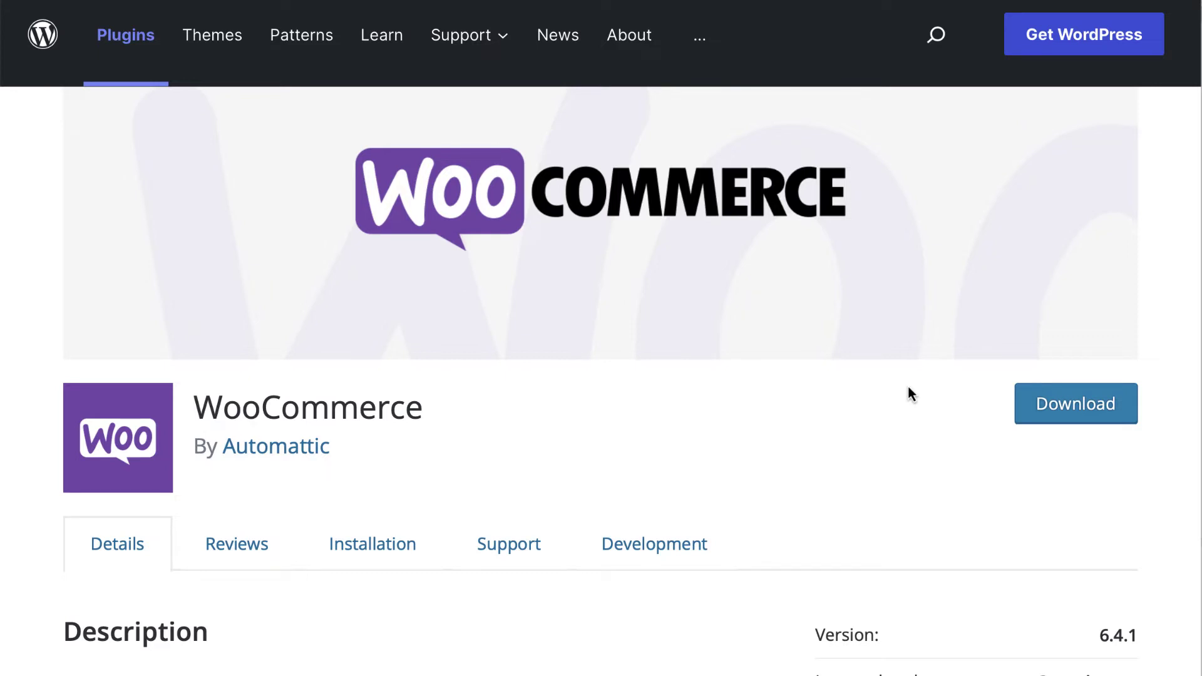
scroll(907, 387, down, 4)
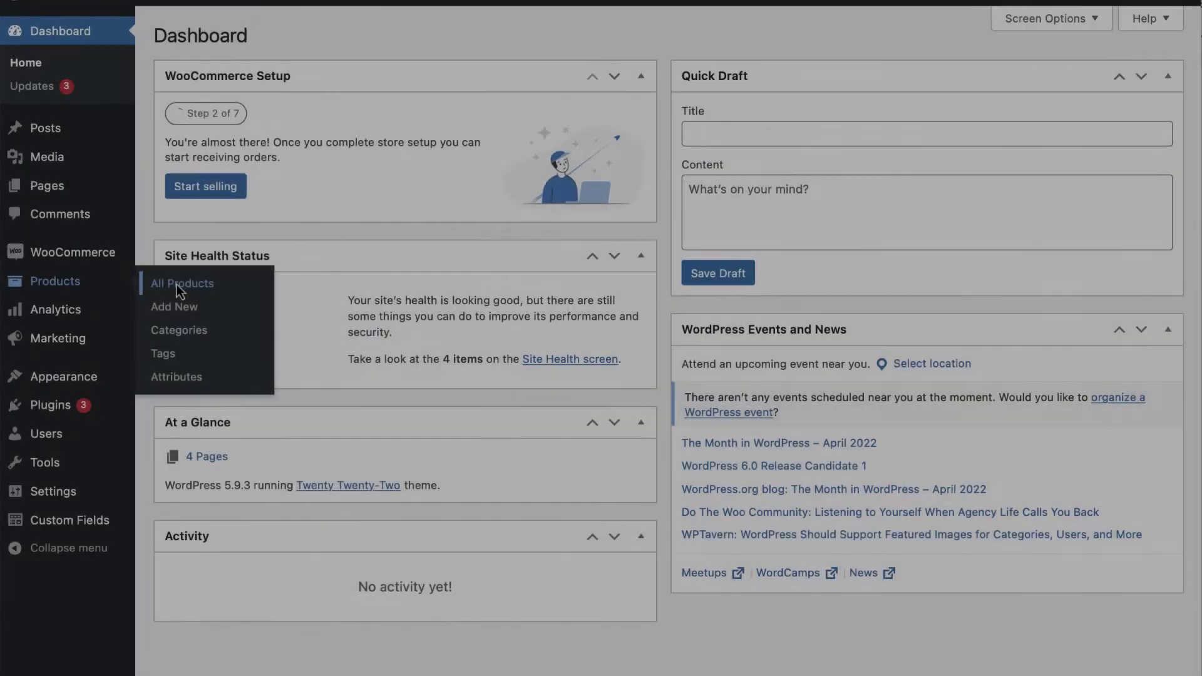
click(176, 283)
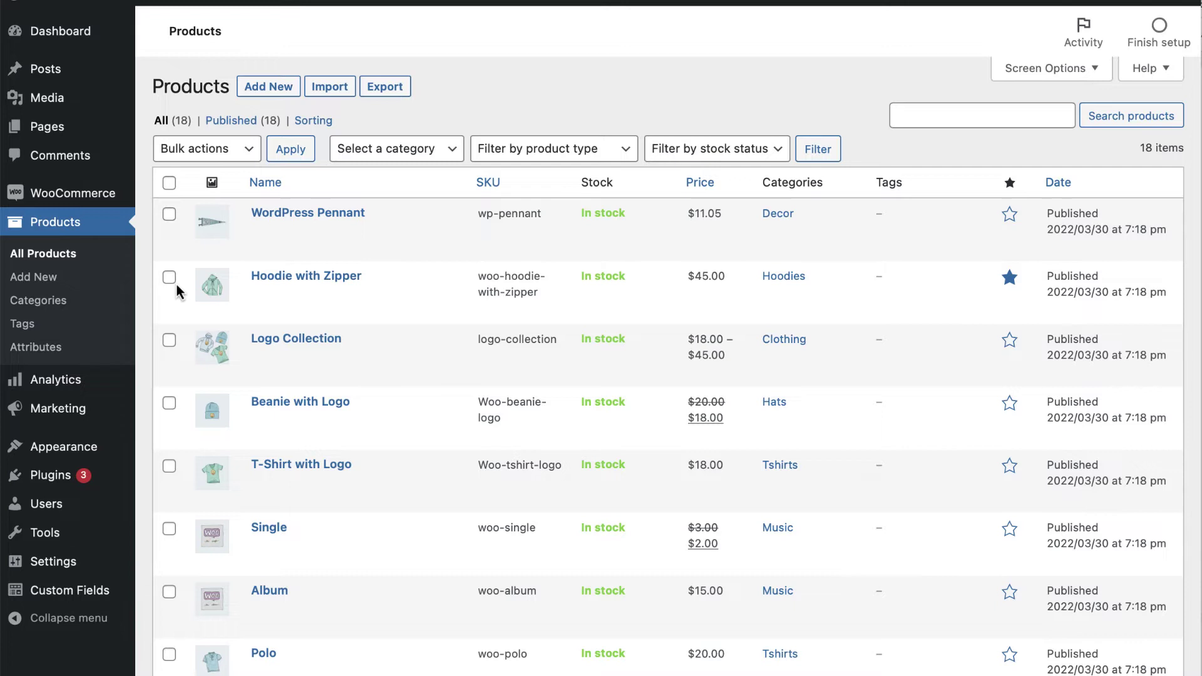
Step: Look over the product rows, then view the Products > Categories page
mouse_move(177, 286)
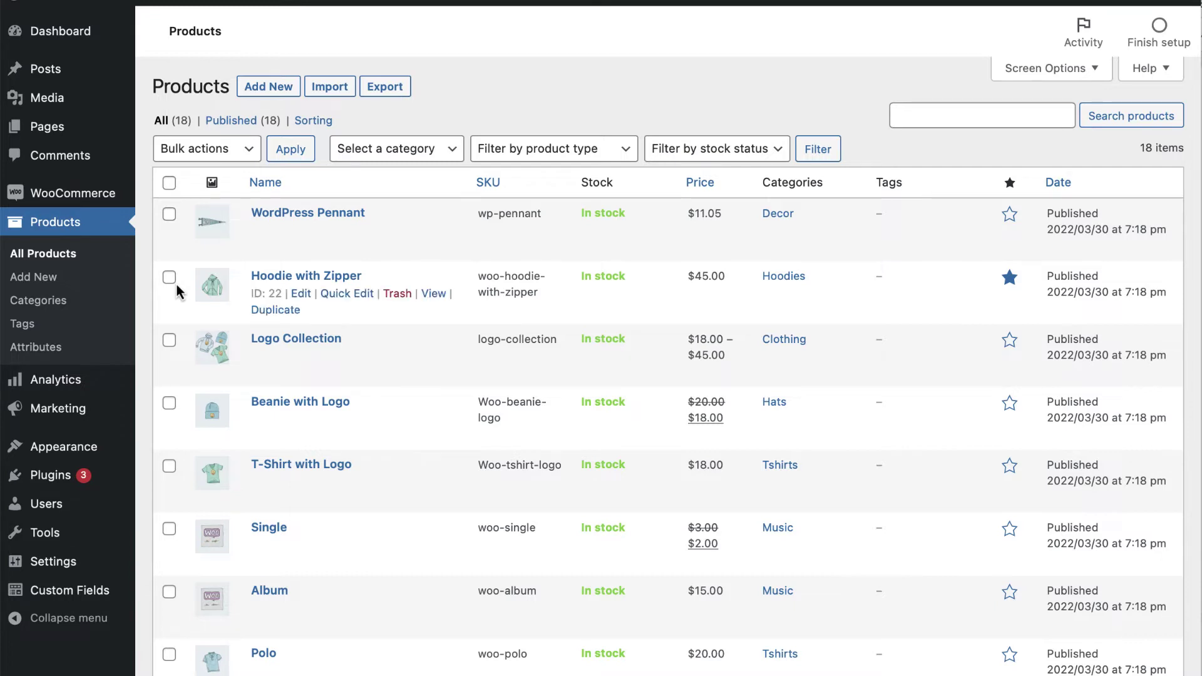
click(48, 298)
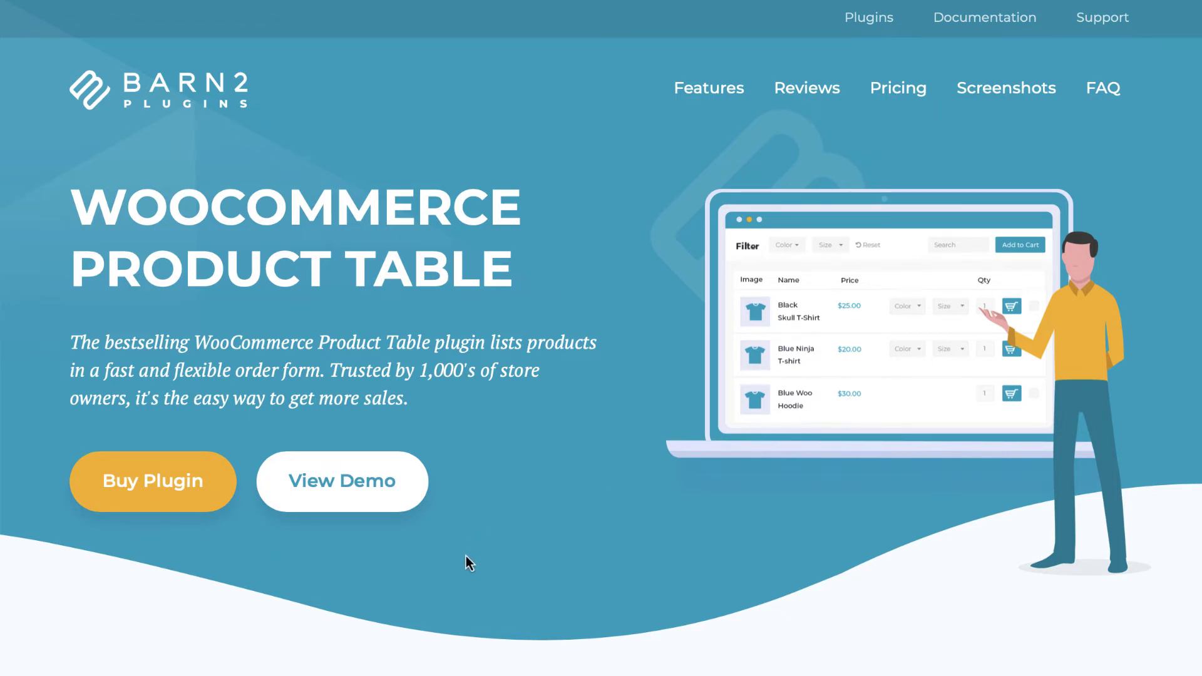
Step: Jump to Choose Your Plan and compare the $99 plugin with the $149 bundle
click(167, 483)
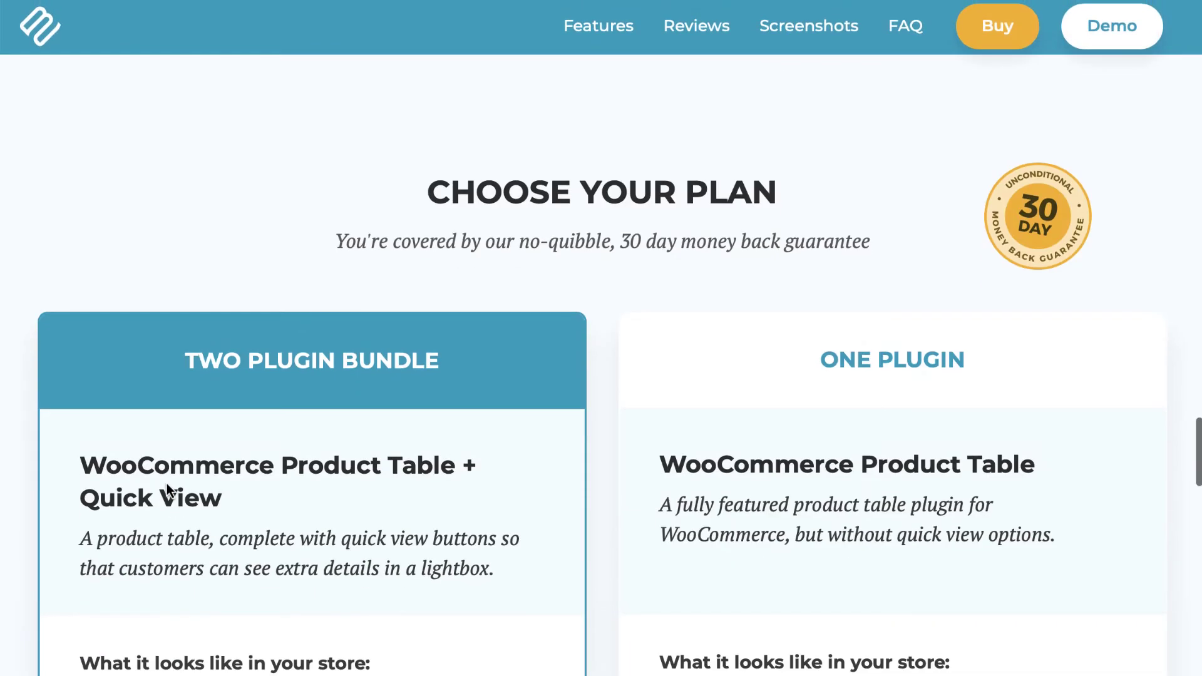
scroll(437, 418, down, 5)
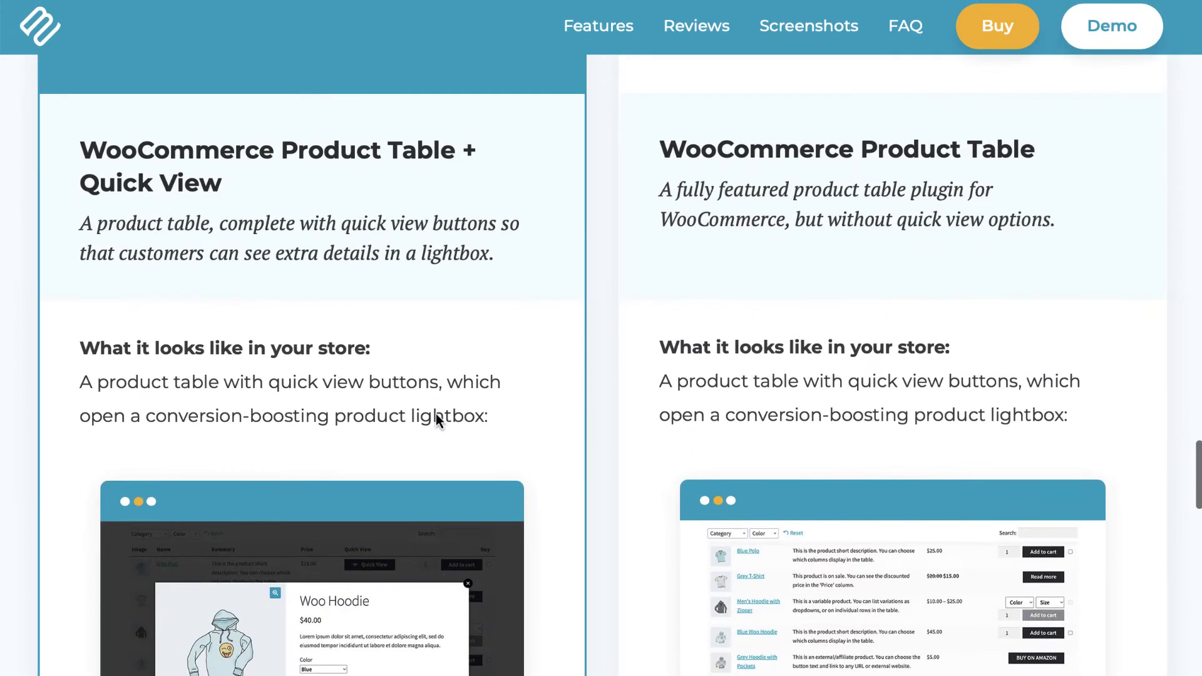
scroll(437, 418, down, 10)
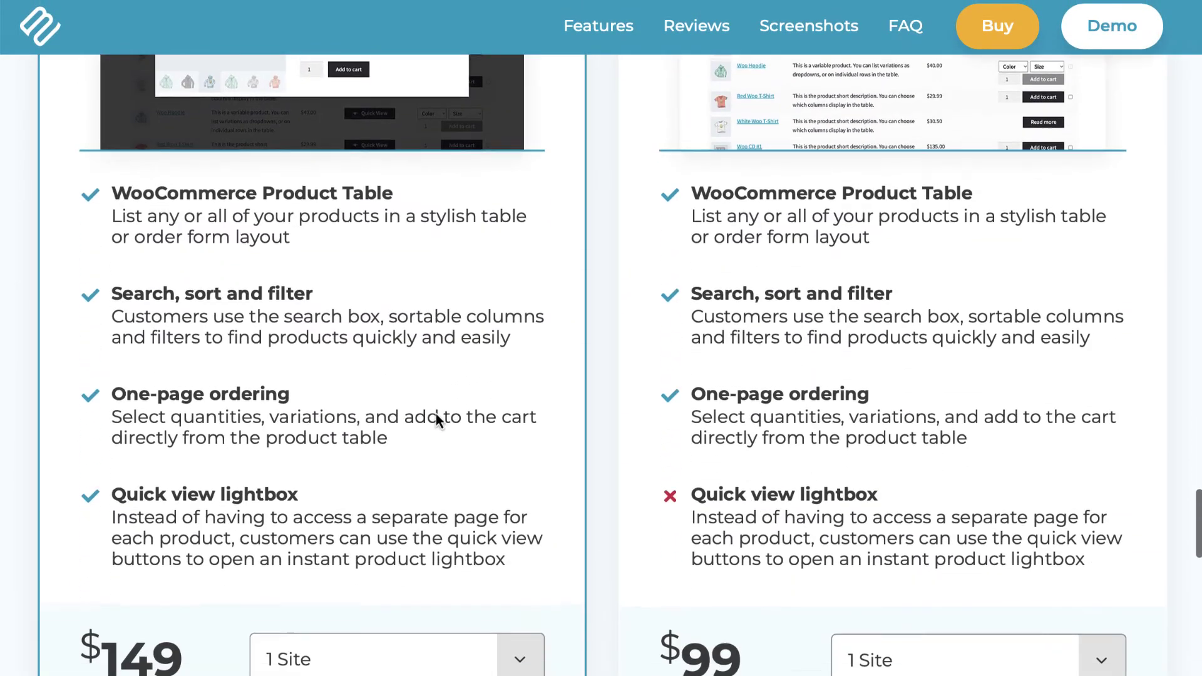
scroll(436, 413, down, 4)
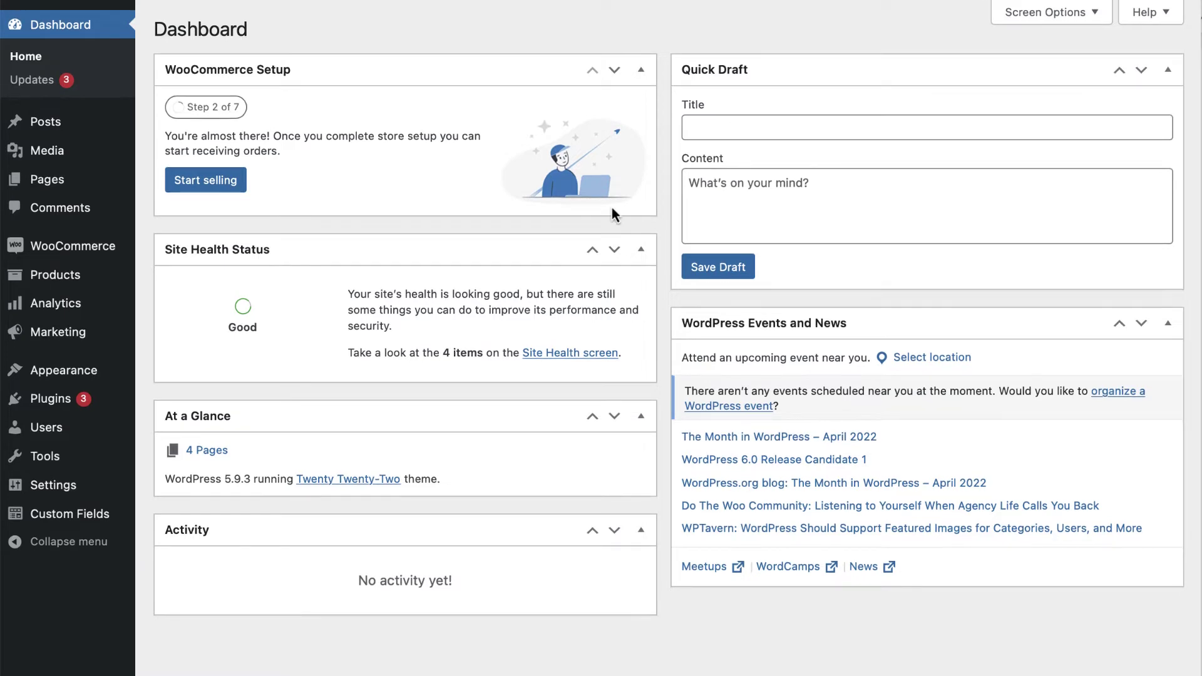
Step: Go to WooCommerce Settings > Products > Product tables and scroll through its options
click(92, 250)
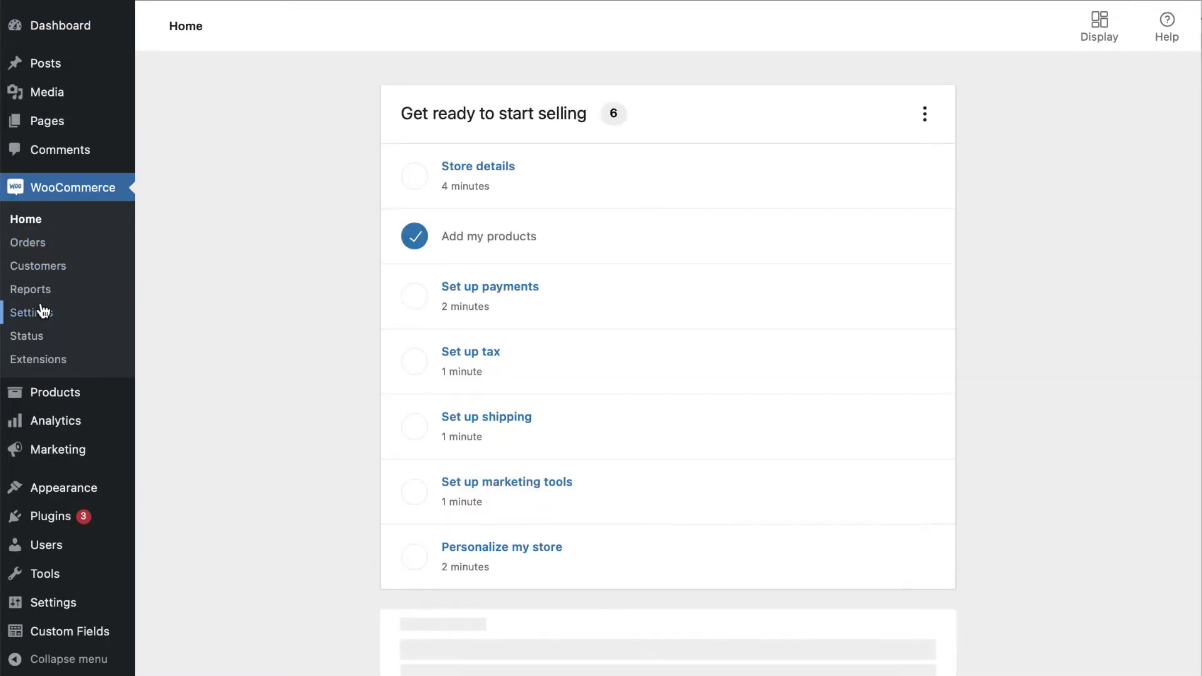
click(41, 311)
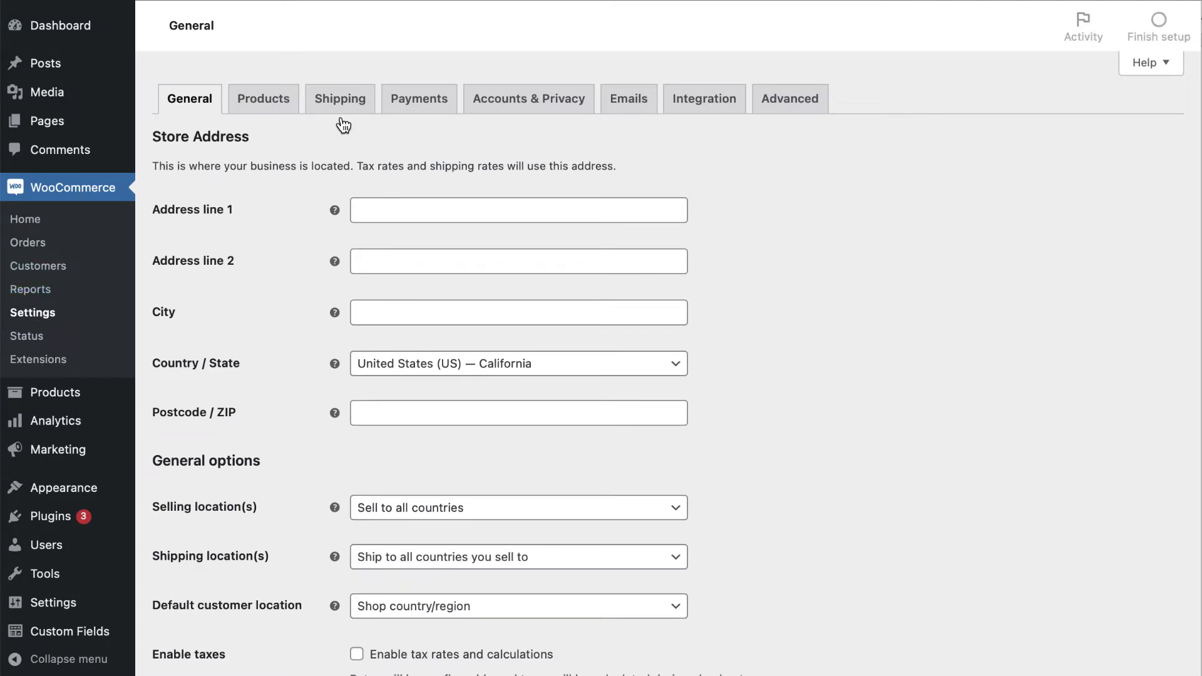
click(264, 103)
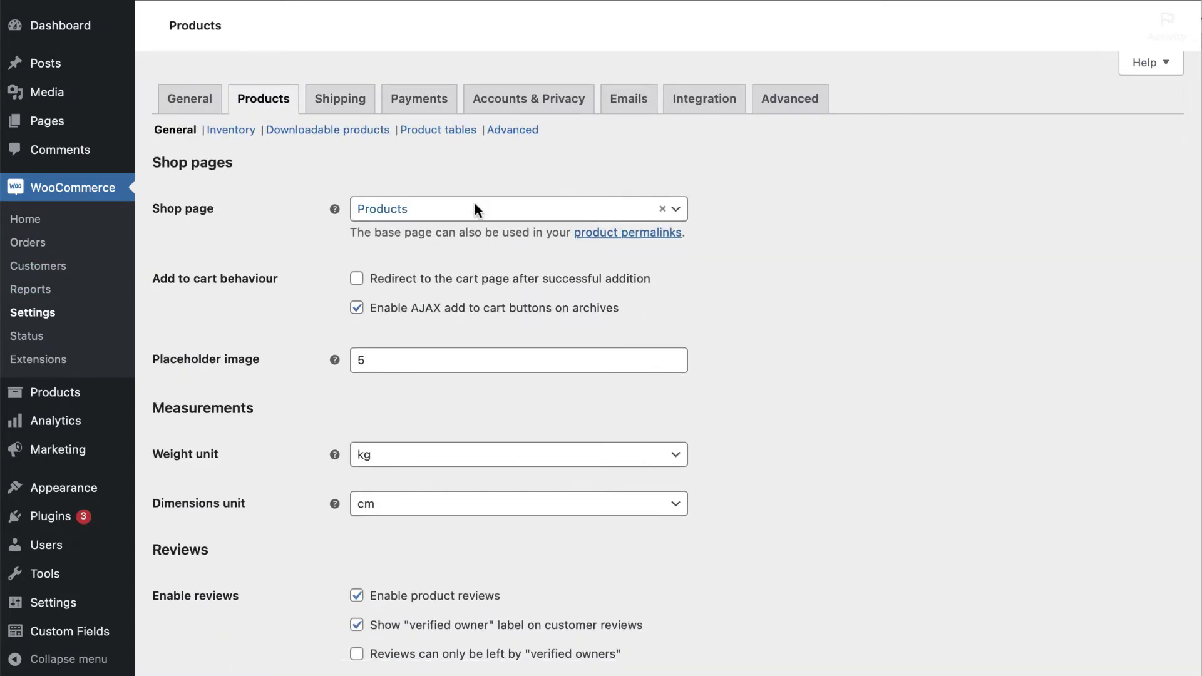
click(456, 129)
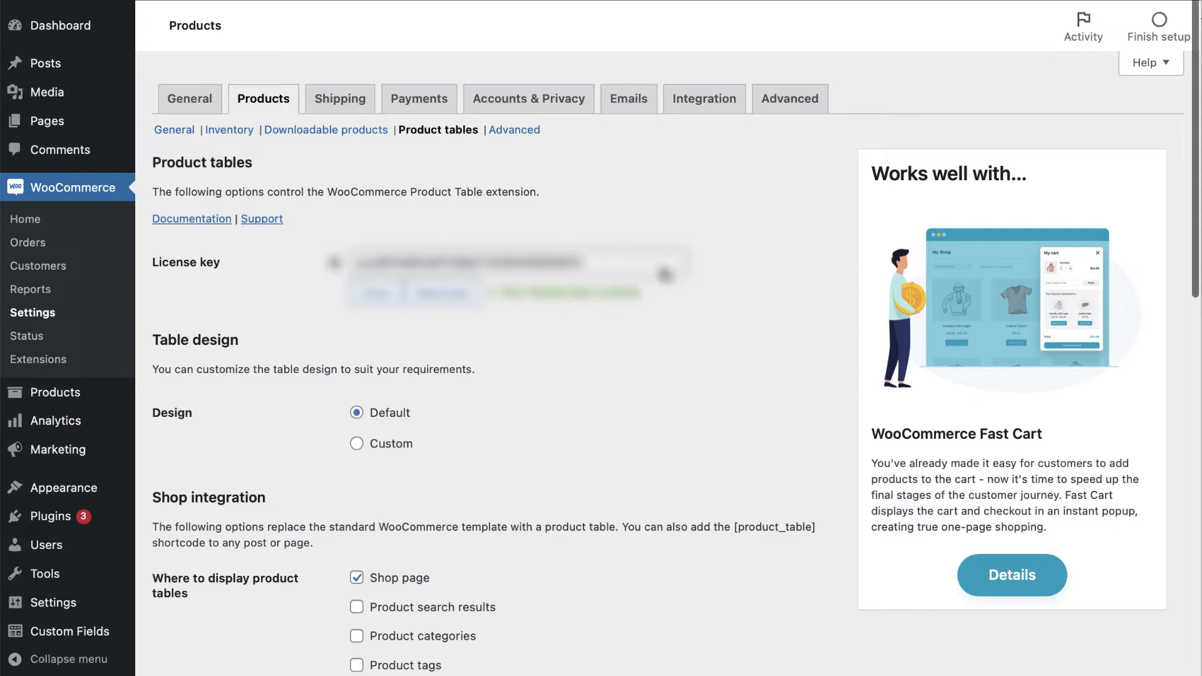
scroll(205, 91, down, 5)
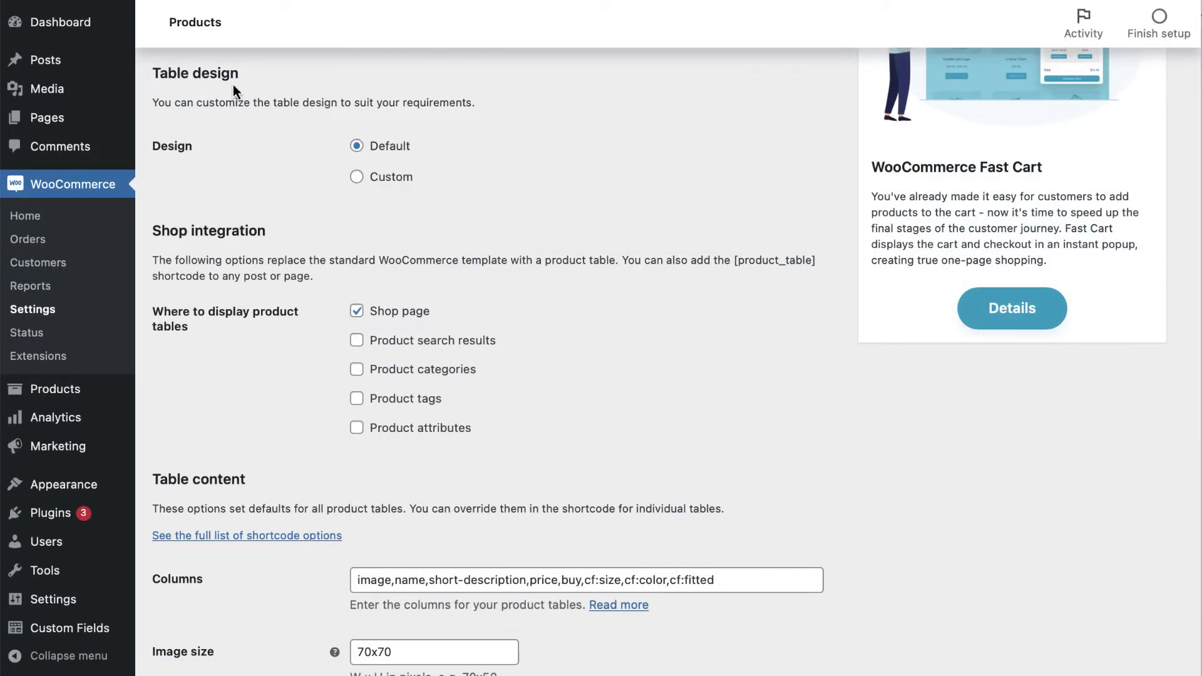
click(356, 178)
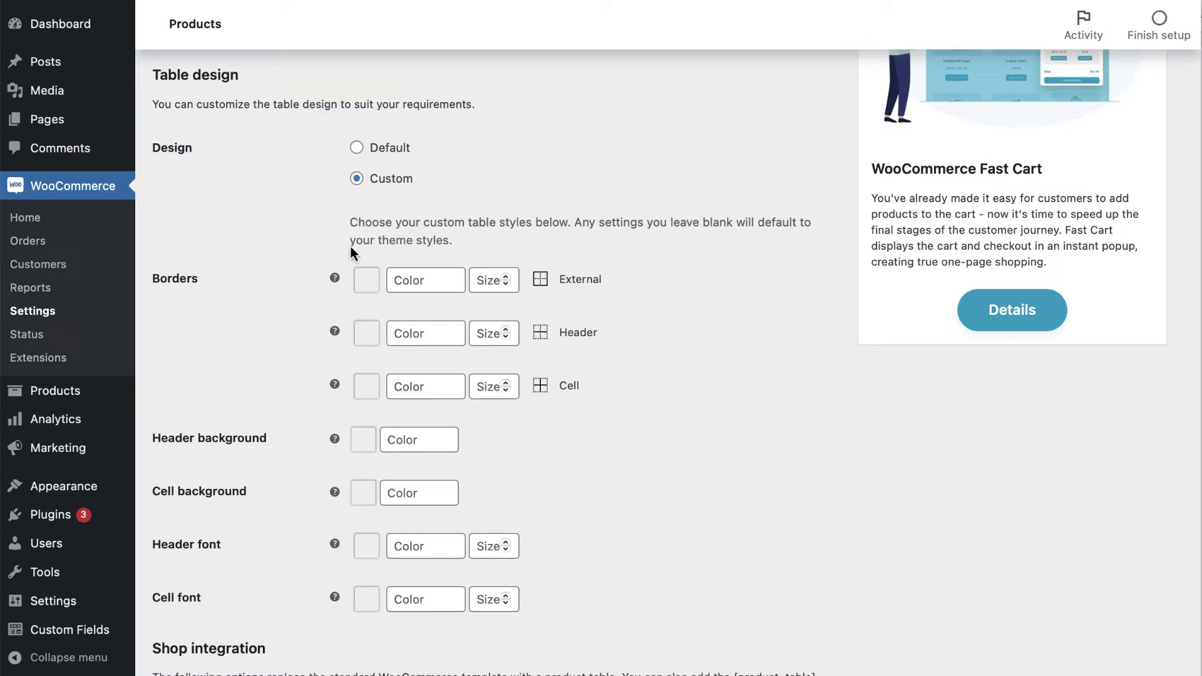
click(356, 150)
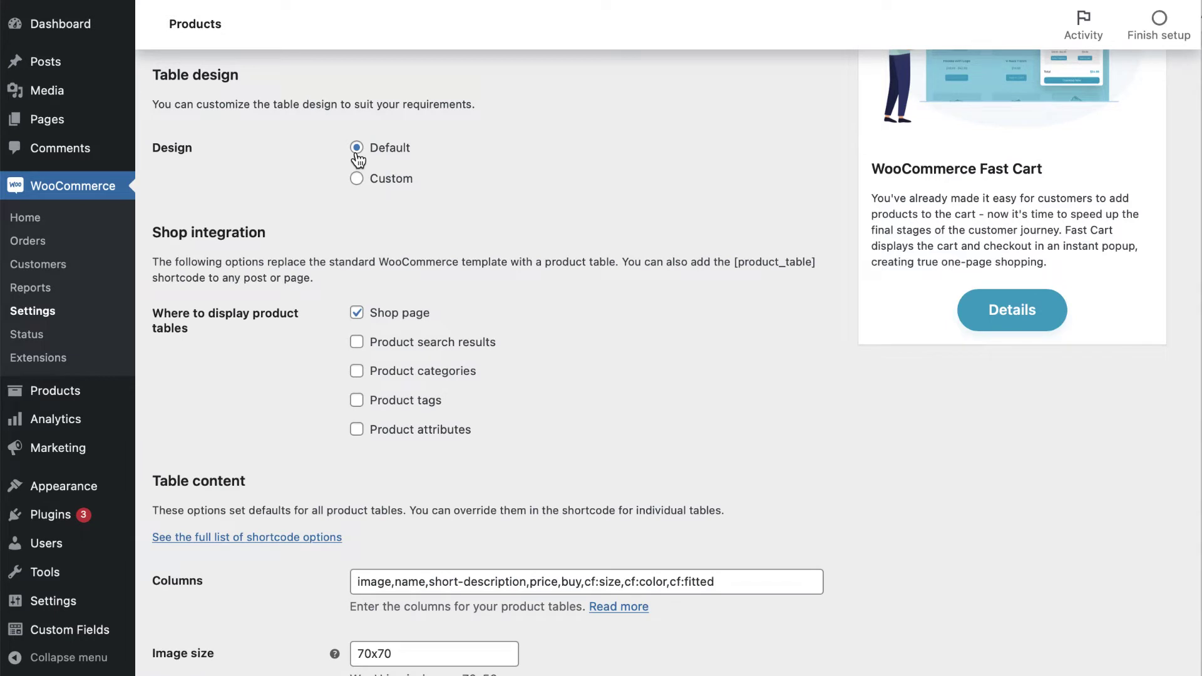
scroll(249, 136, down, 5)
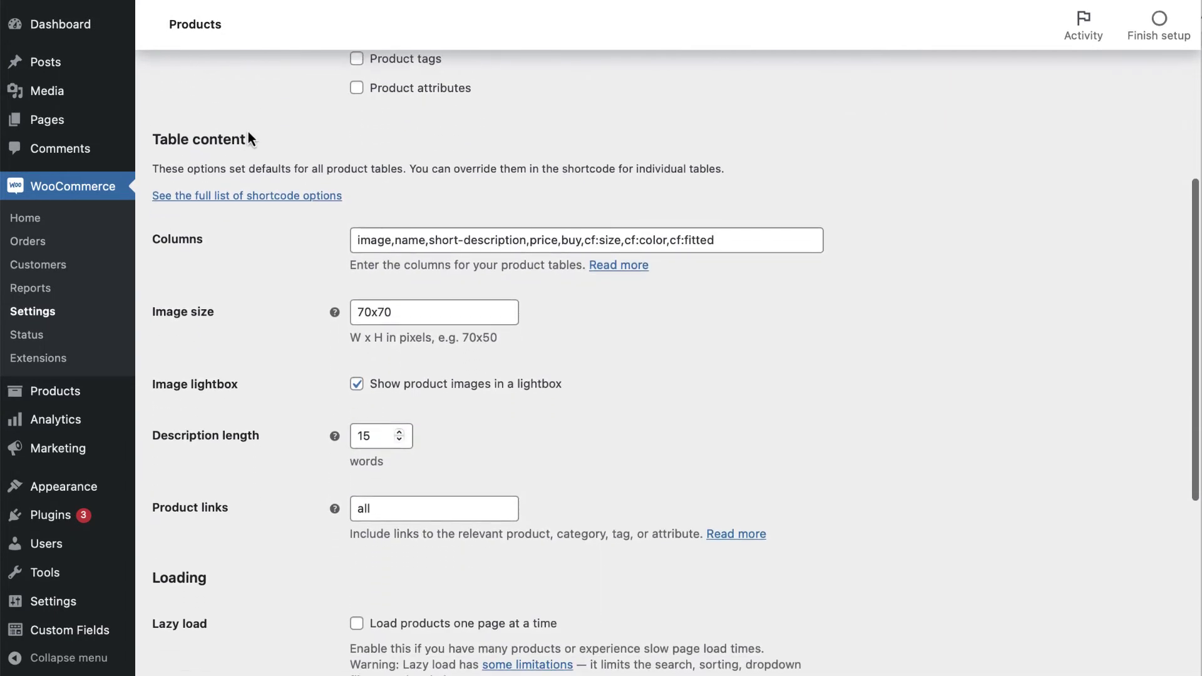
scroll(248, 137, down, 1)
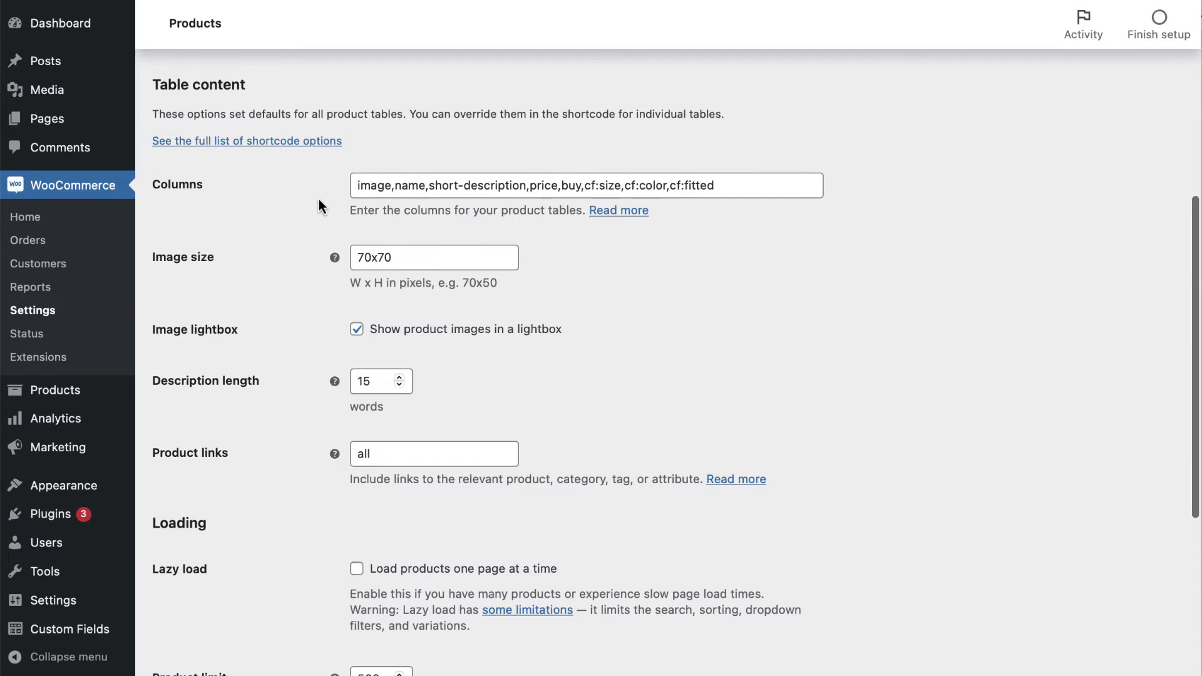
scroll(318, 199, down, 5)
scroll(318, 199, down, 12)
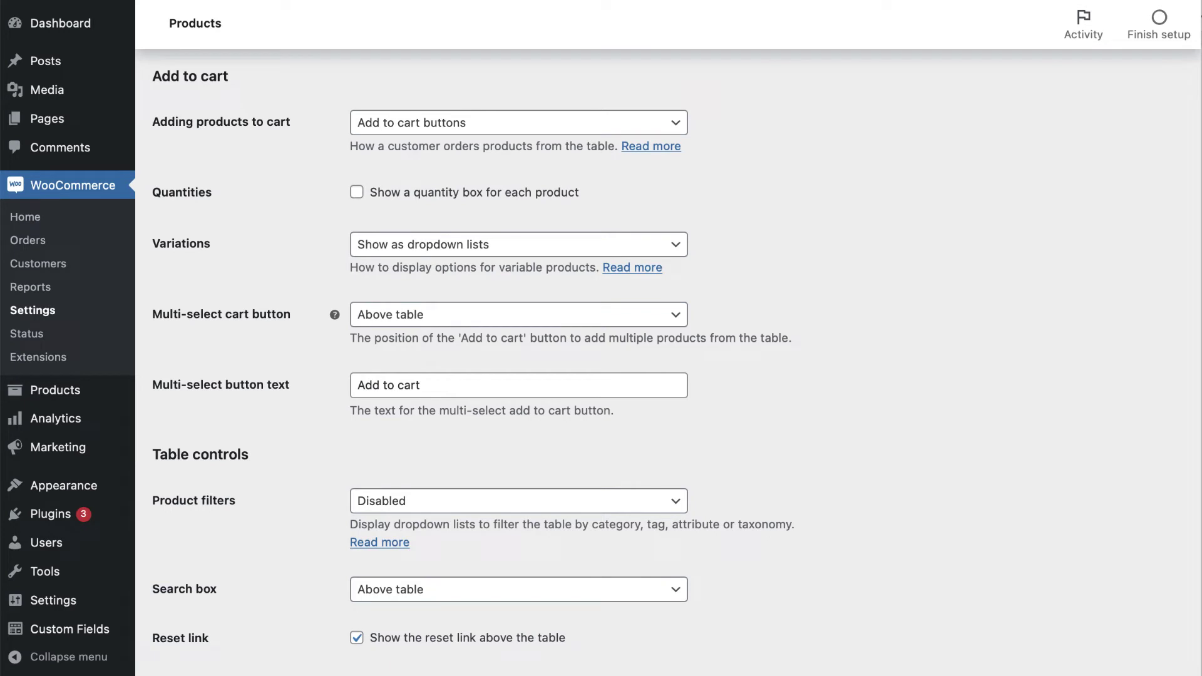
Step: Check the add-to-cart options and leave them unchanged, then view the Product filters choices
click(676, 125)
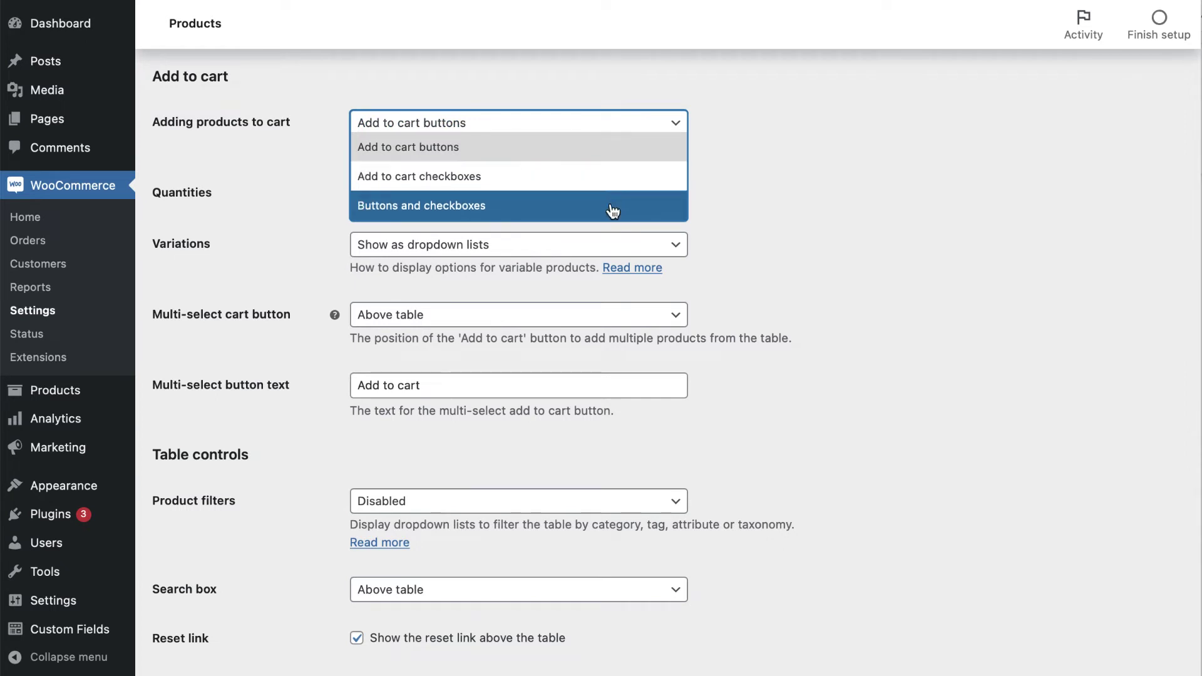
click(757, 167)
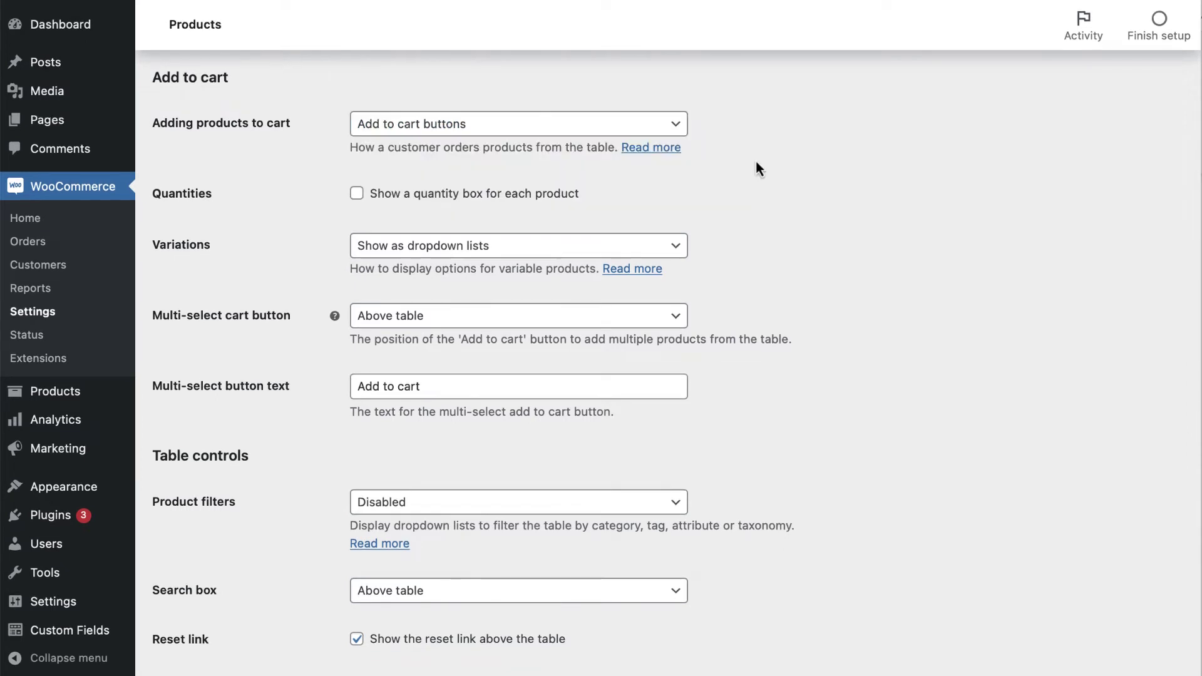
scroll(755, 163, down, 5)
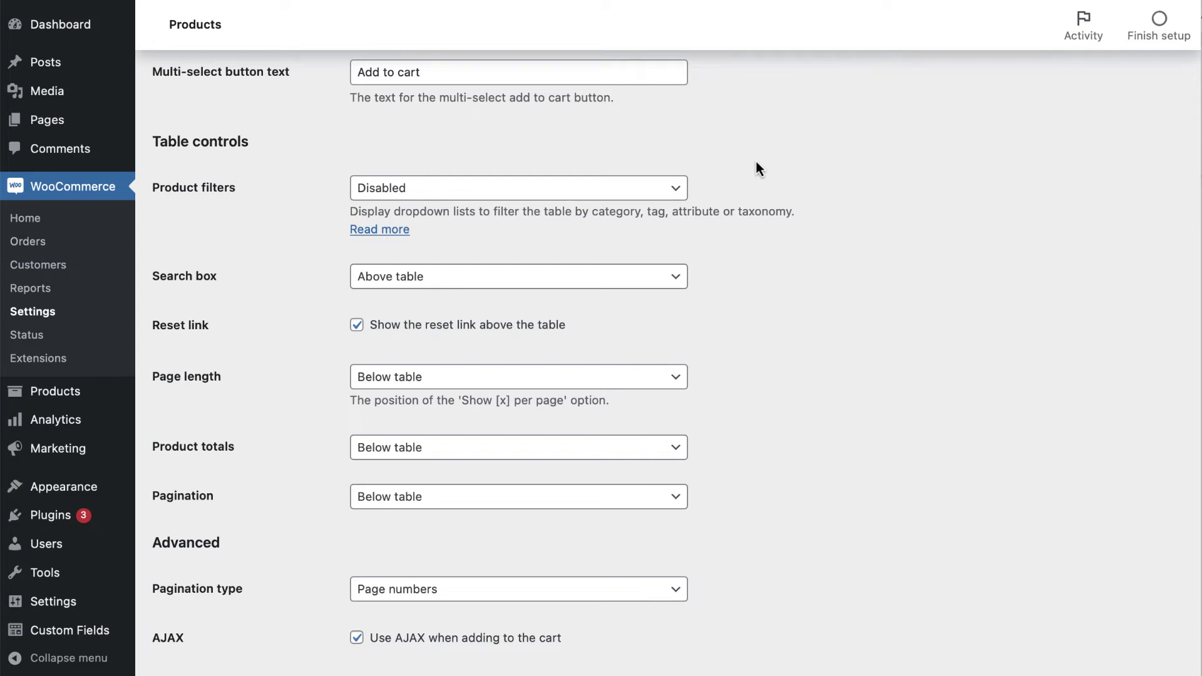
click(675, 189)
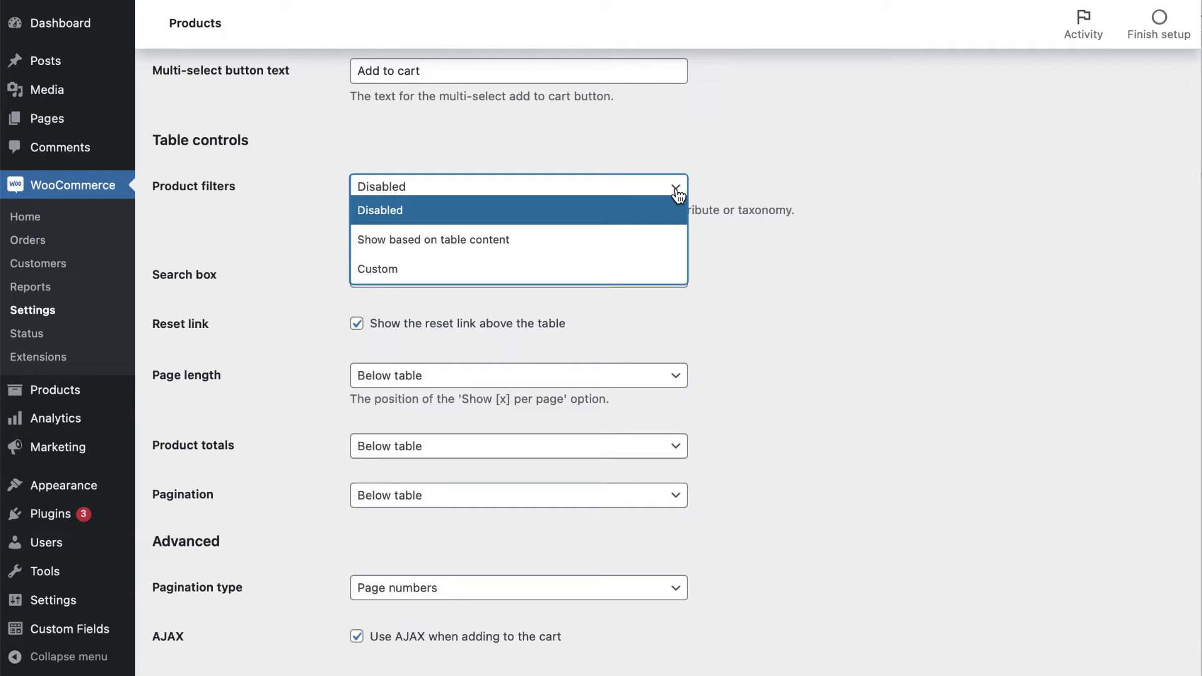
Step: Keep Product filters Disabled and the search box Above table, and save the settings
click(677, 189)
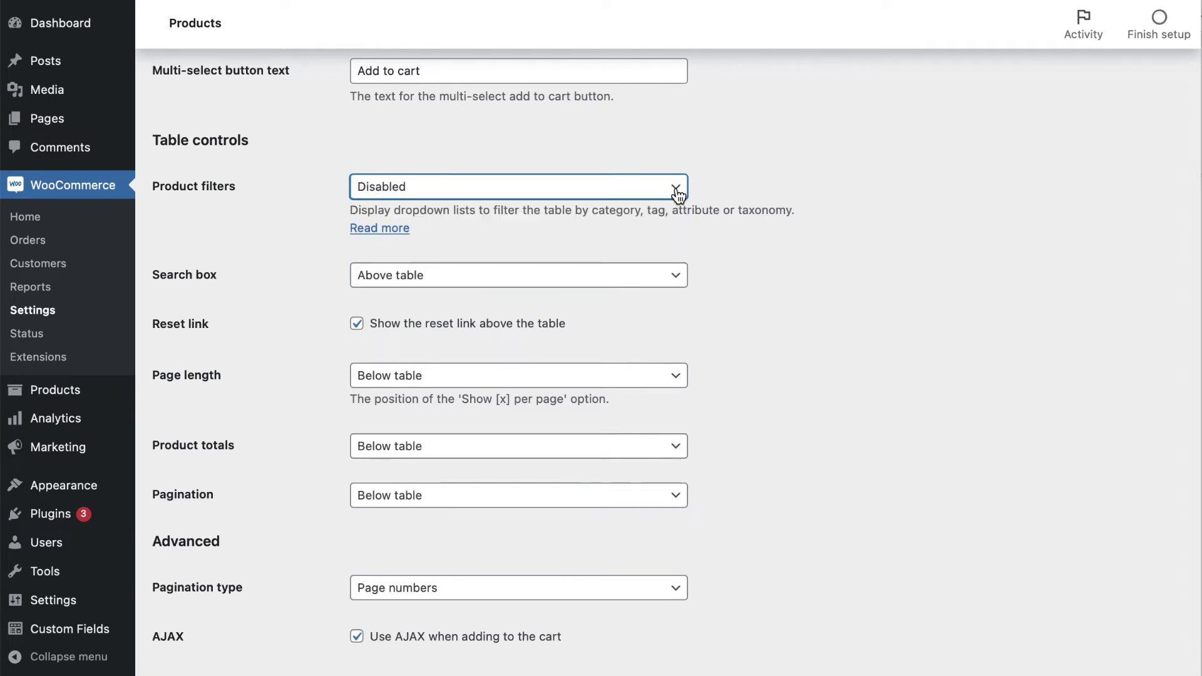
click(673, 287)
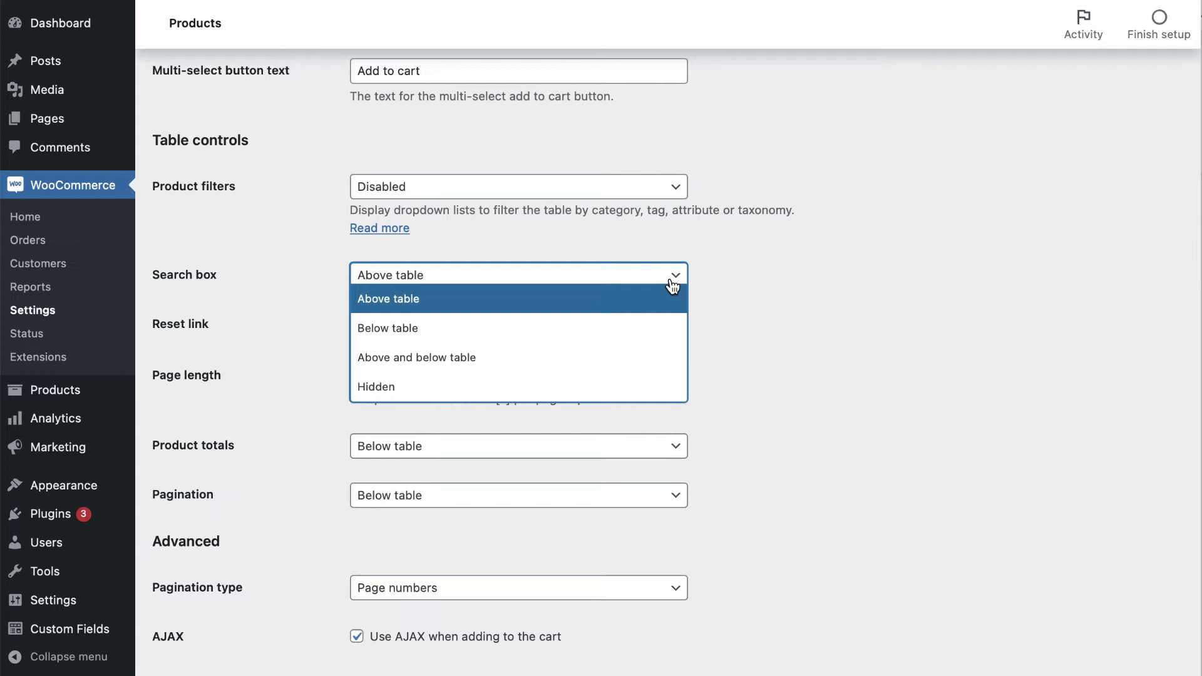
click(672, 287)
scroll(670, 282, down, 5)
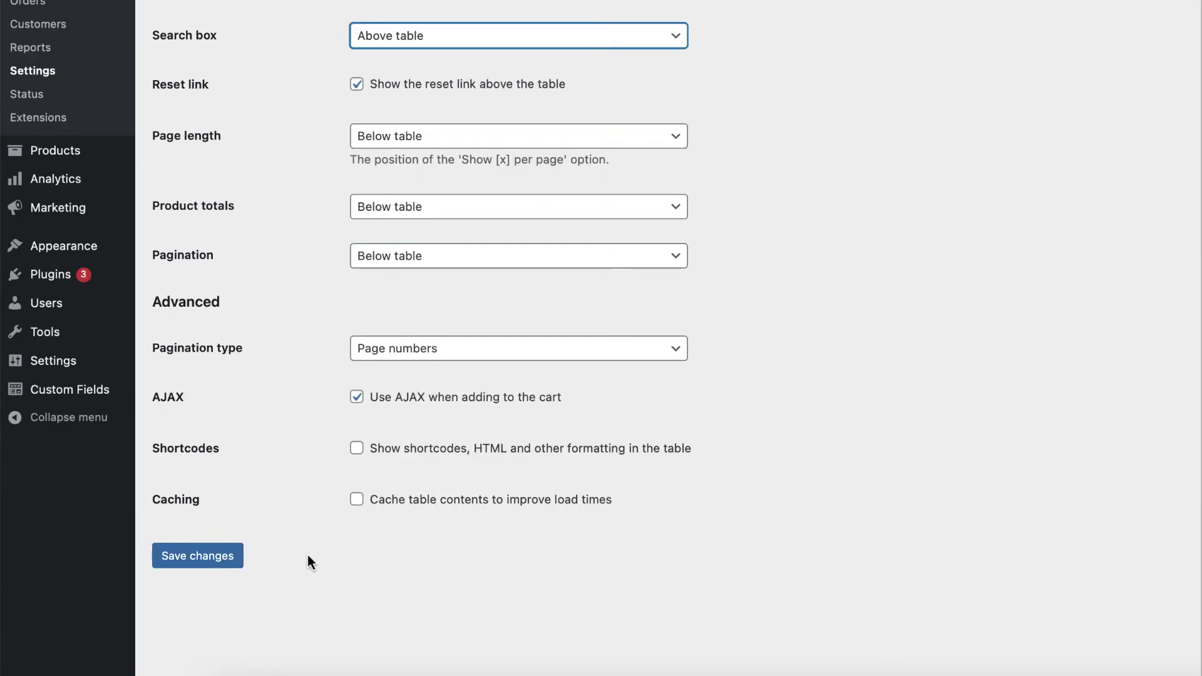
click(218, 560)
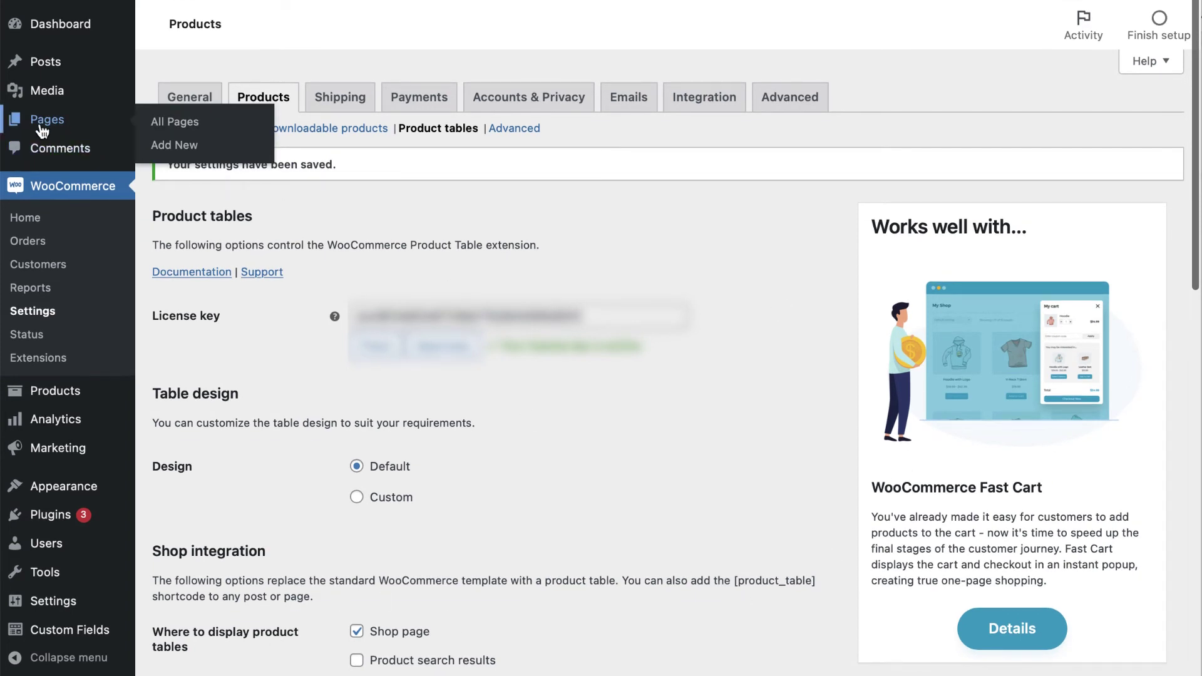
Step: Start a new page with a Shortcode block containing [product_table]
click(166, 144)
text(/)
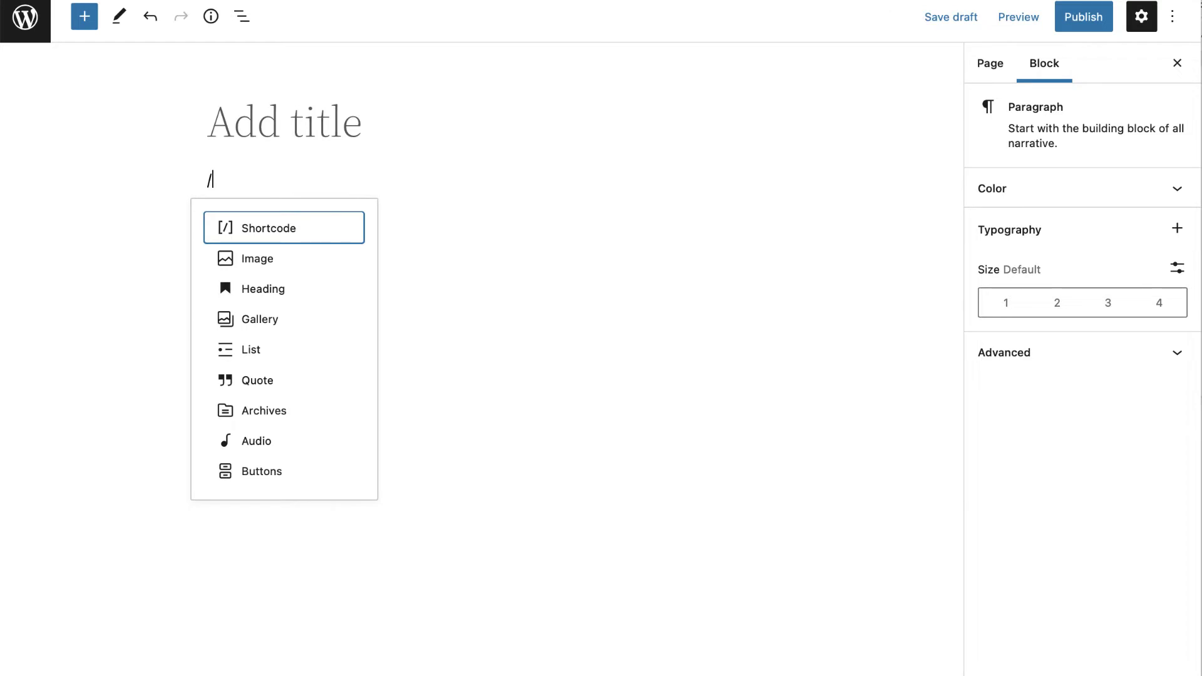
text(short)
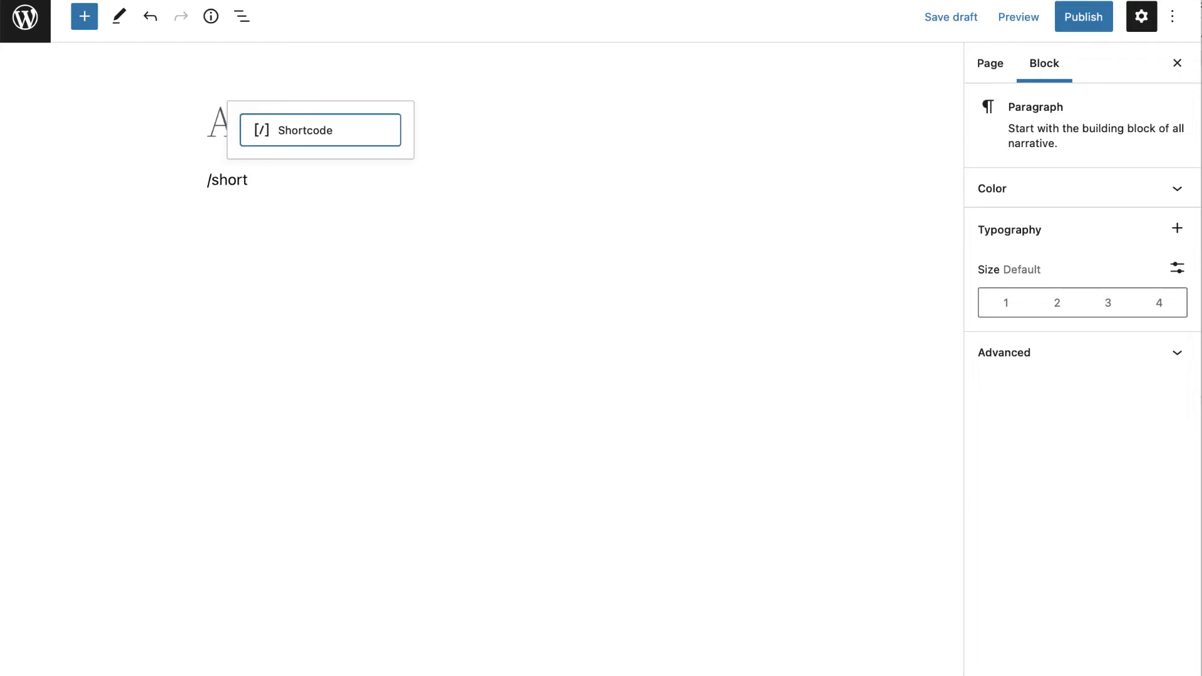
click(276, 129)
text([)
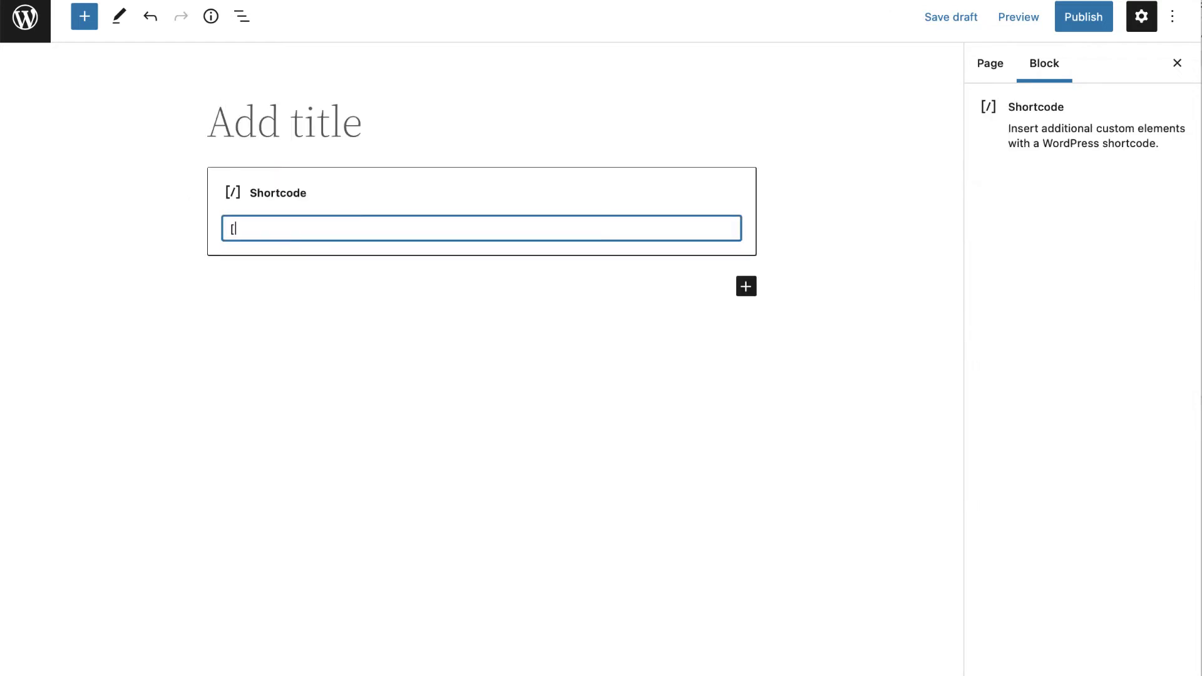
text(product_table])
Step: Add category="hats" to the shortcode, then delete it again
click(308, 229)
text(category)
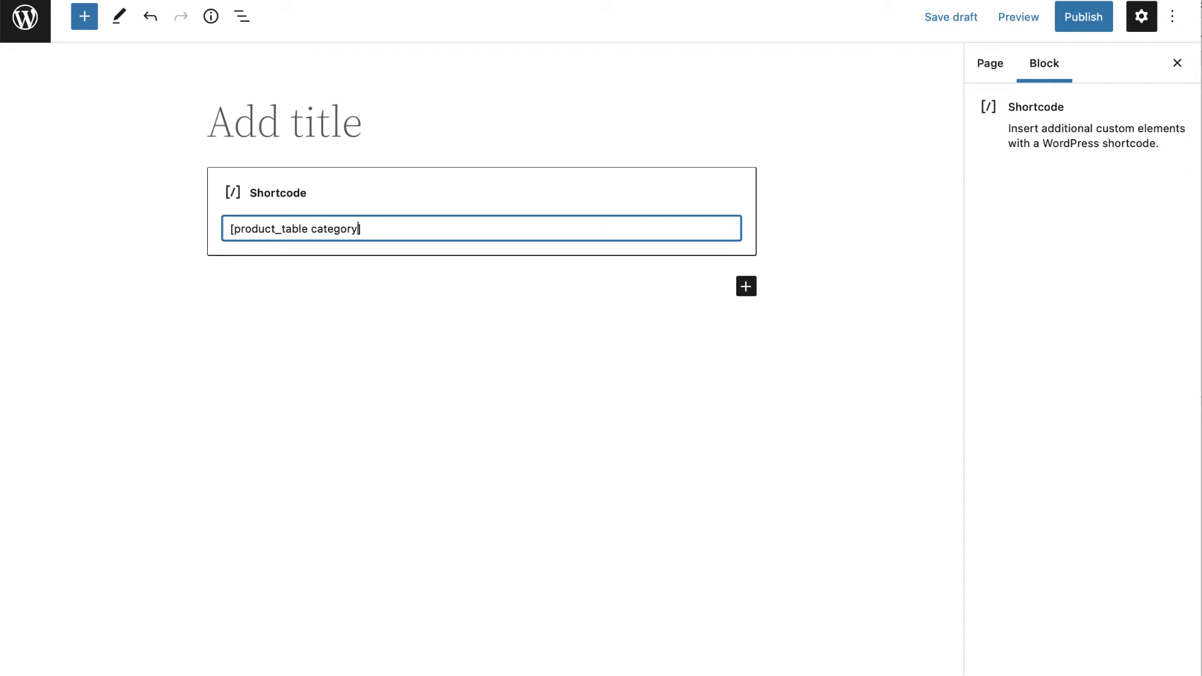
text(="hats")
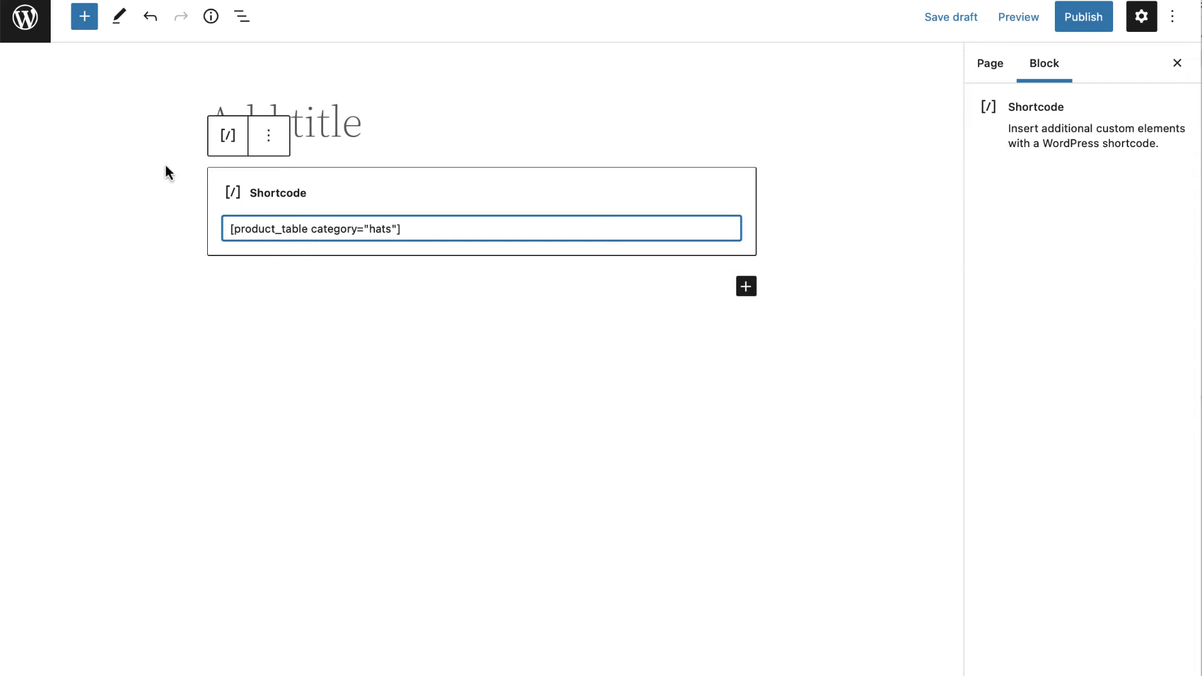
drag(397, 229, 311, 224)
key(BackSpace)
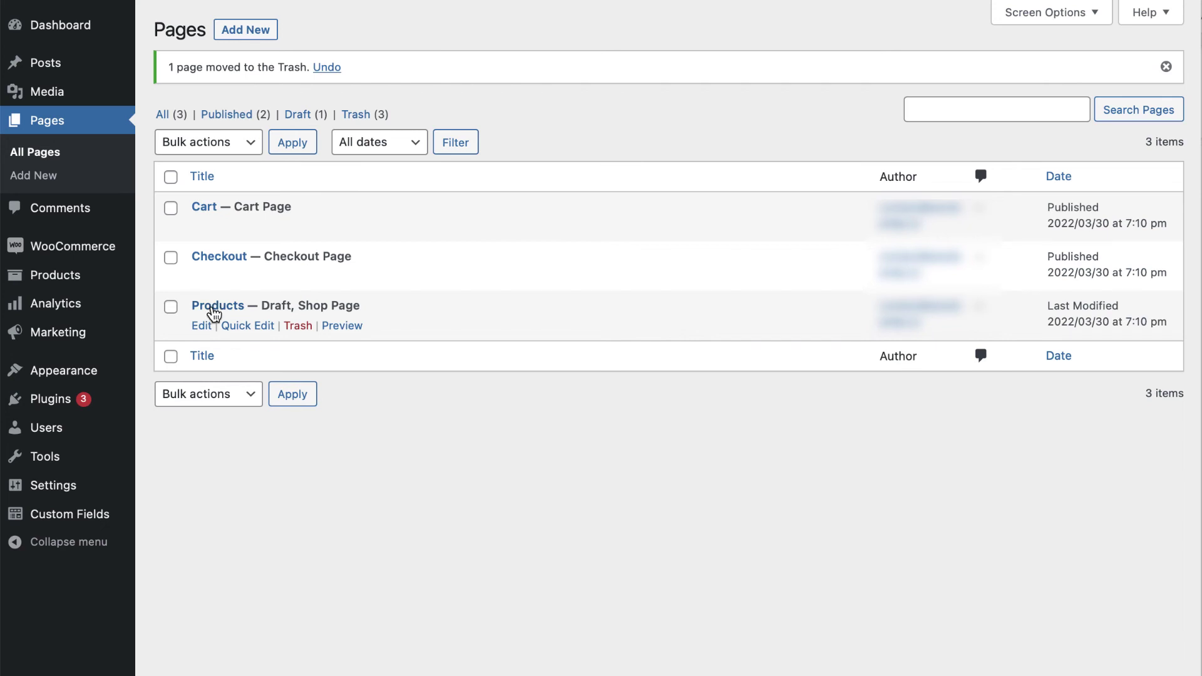
Step: Put a [product_table] Shortcode block on the Products page and publish it
click(212, 306)
click(295, 180)
text(/shor)
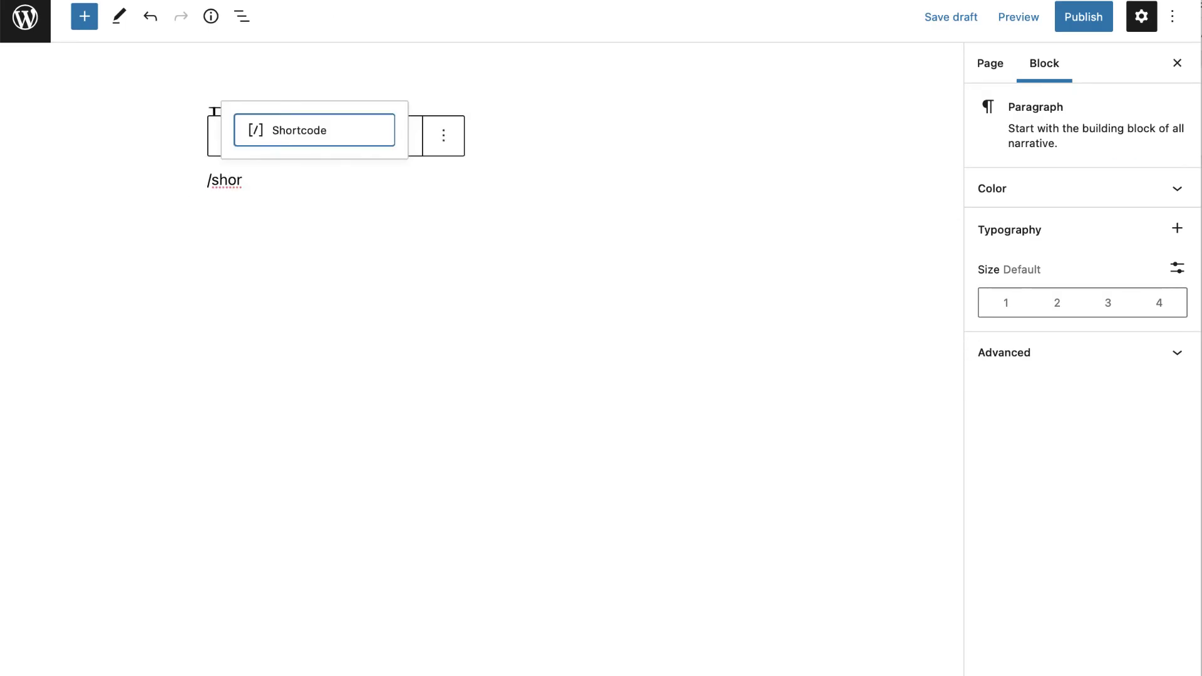
click(316, 139)
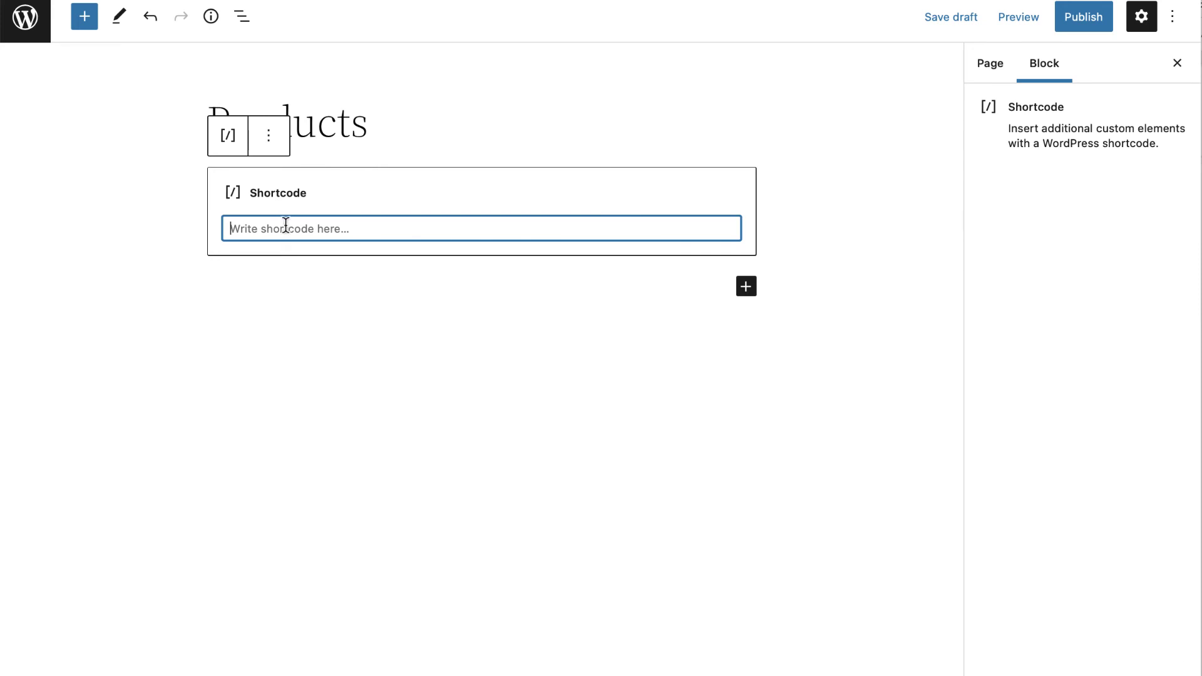
text([)
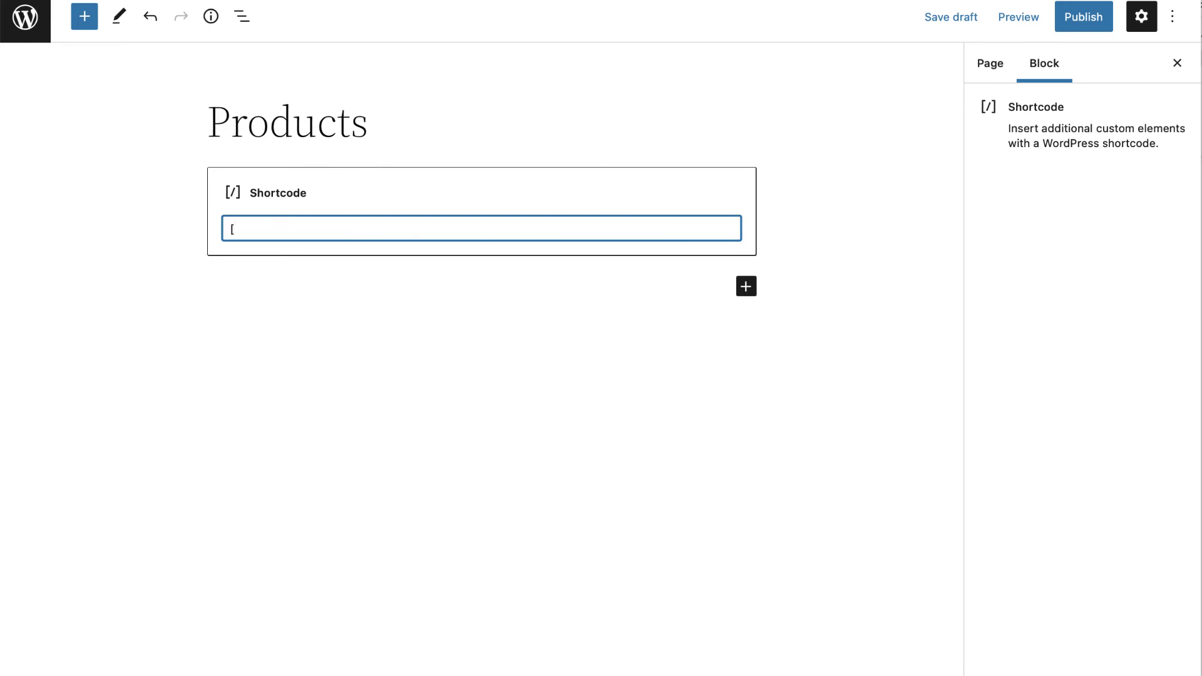
text(product_table])
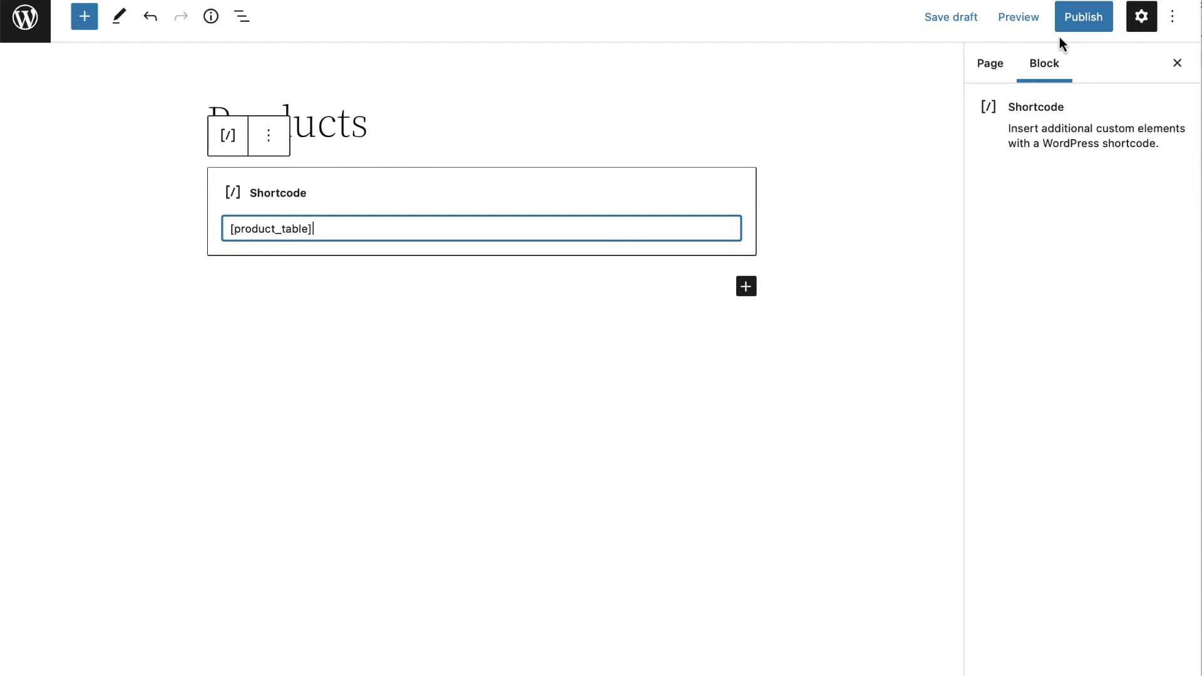
click(1092, 25)
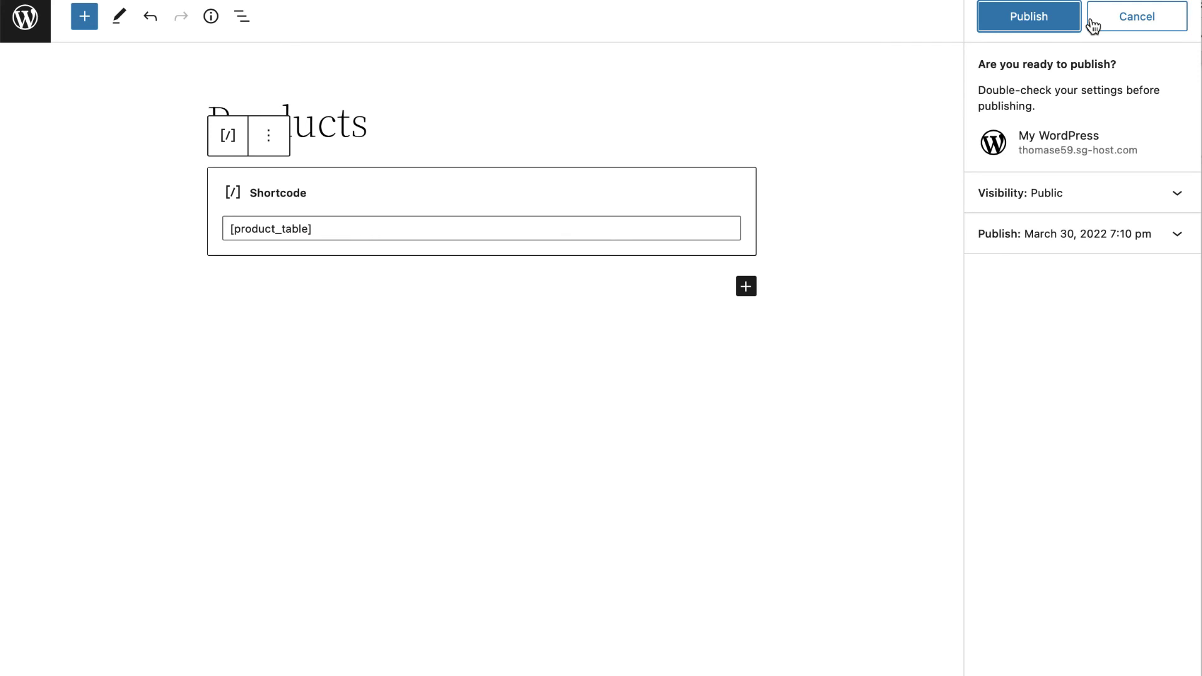
click(1041, 19)
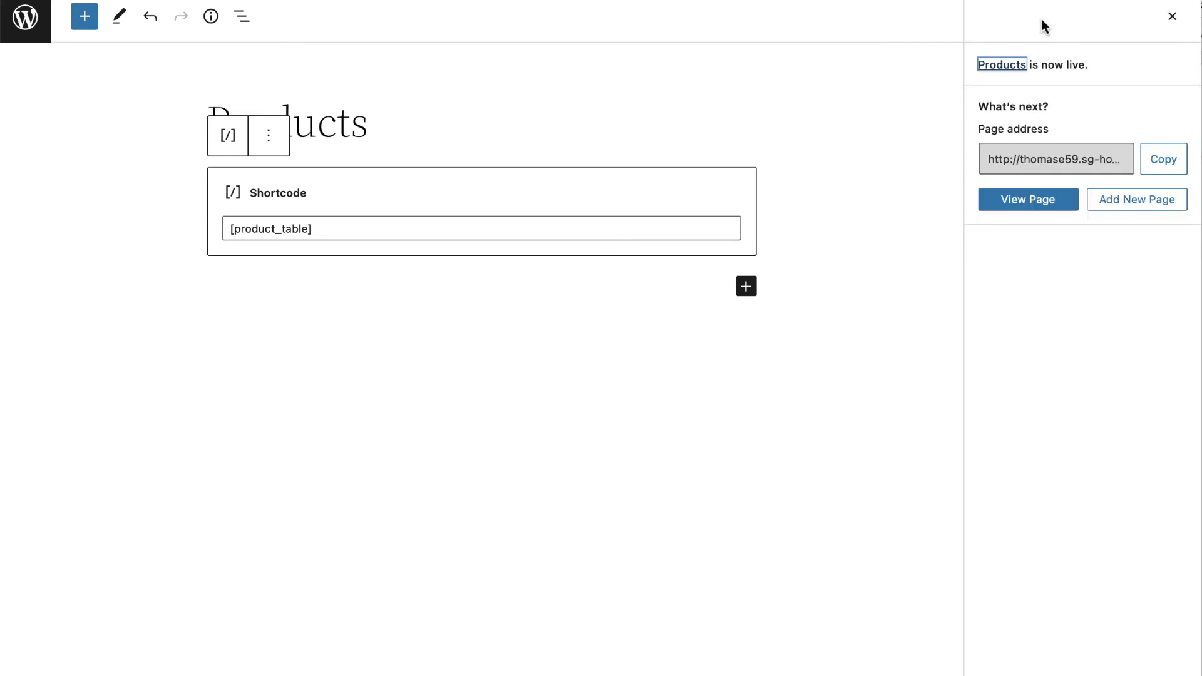
Step: View the live Products page and scroll down through the product table
click(1029, 201)
scroll(1046, 95, down, 4)
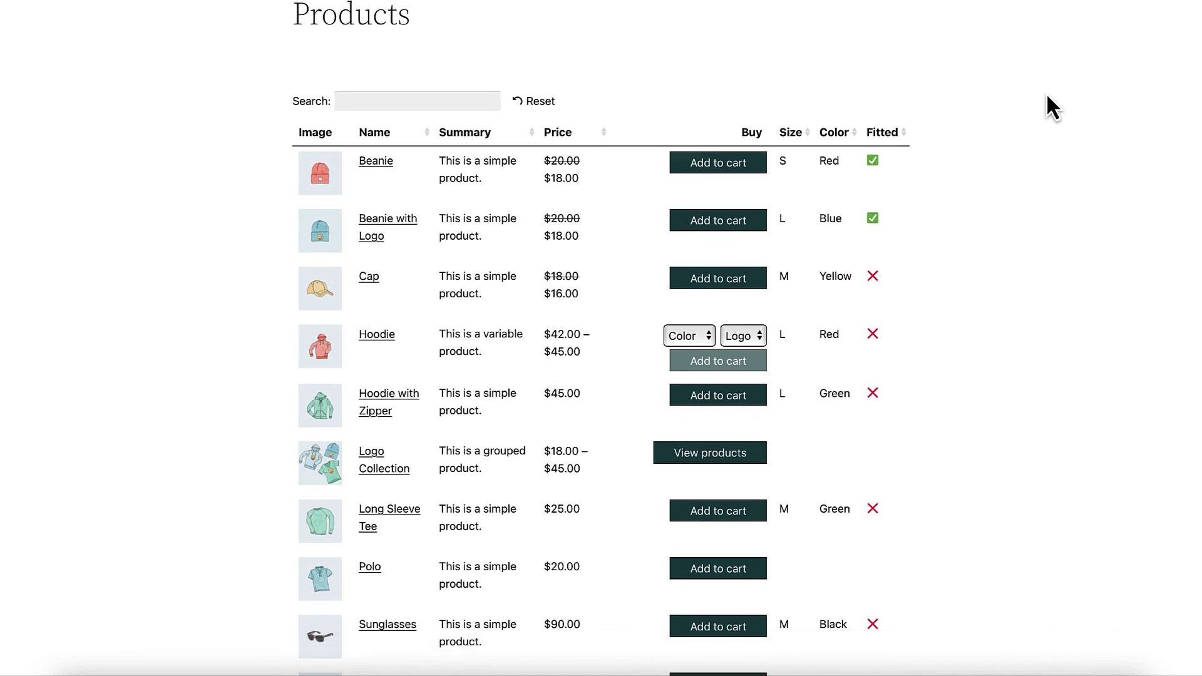
scroll(1046, 95, down, 1)
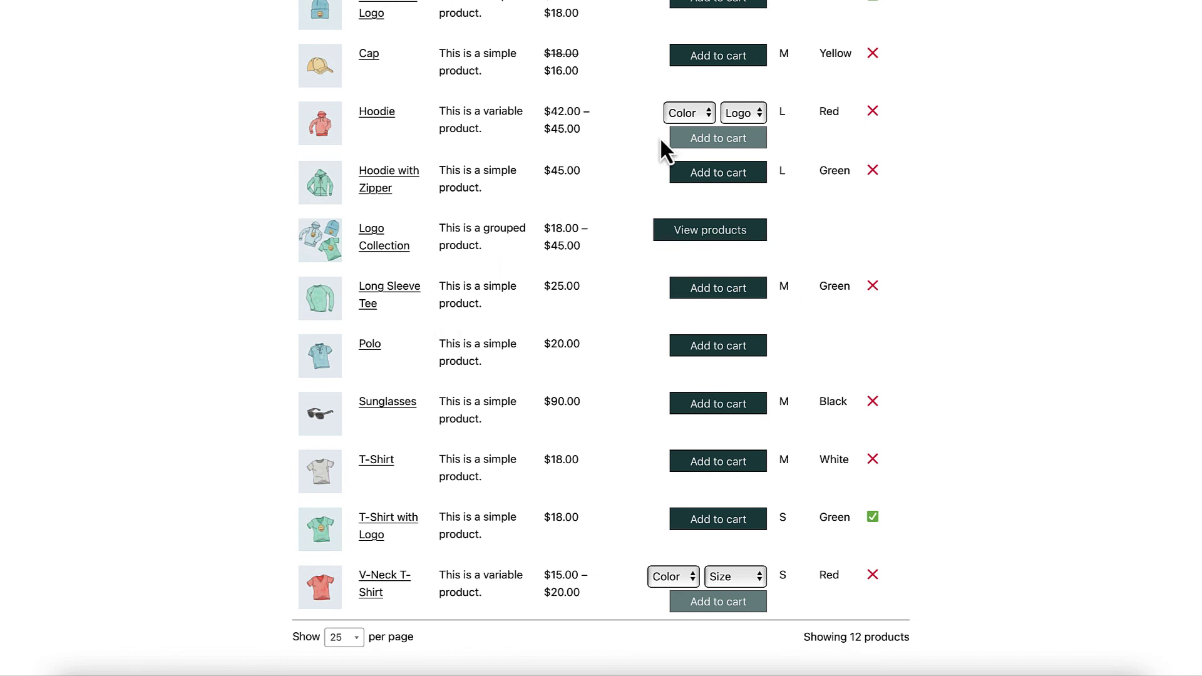
Step: Open the Hoodie's Color and Logo dropdowns without choosing, then return to the top
click(710, 119)
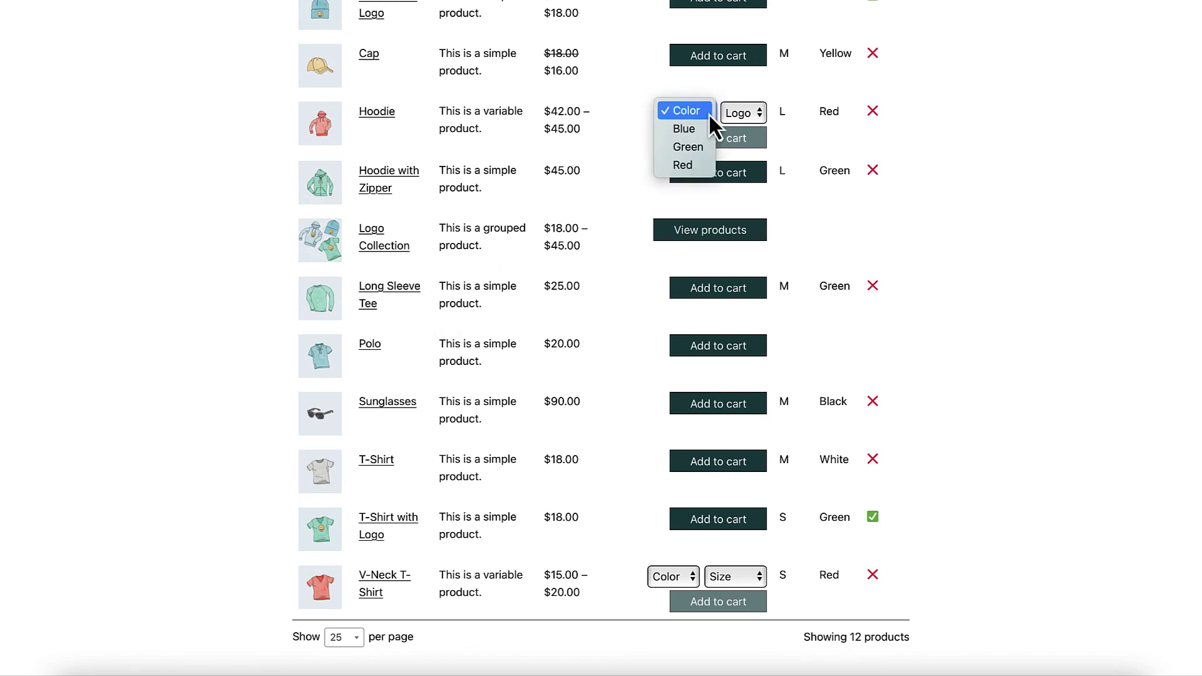
click(758, 114)
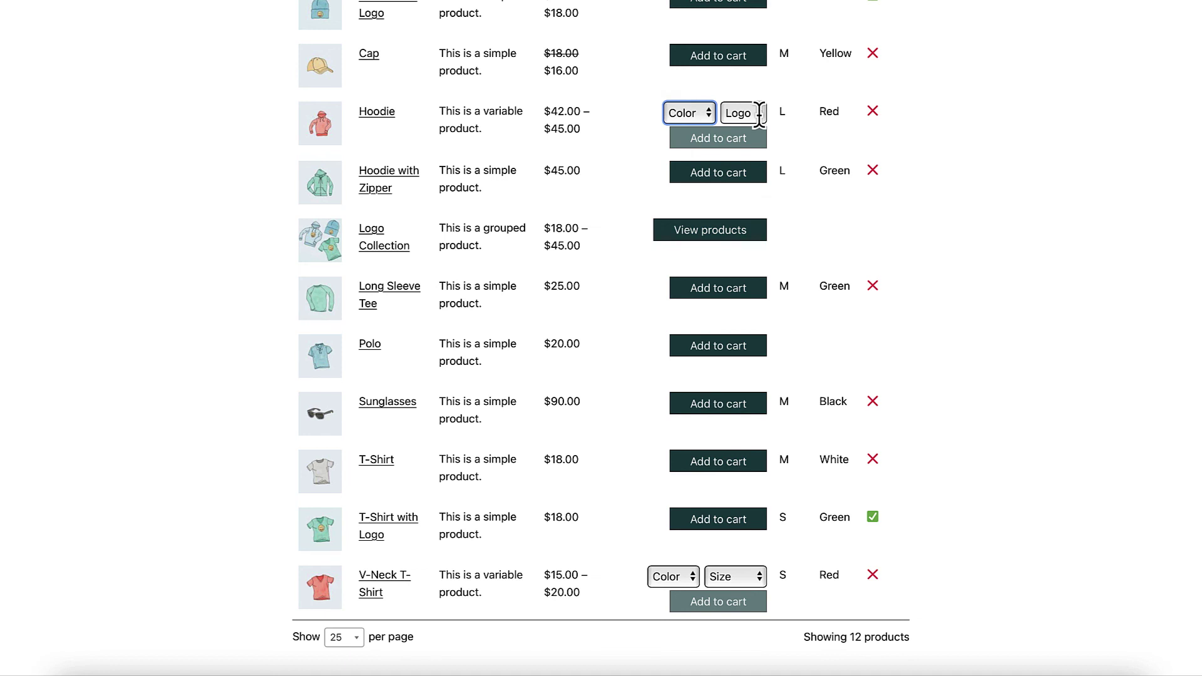
click(758, 113)
click(758, 114)
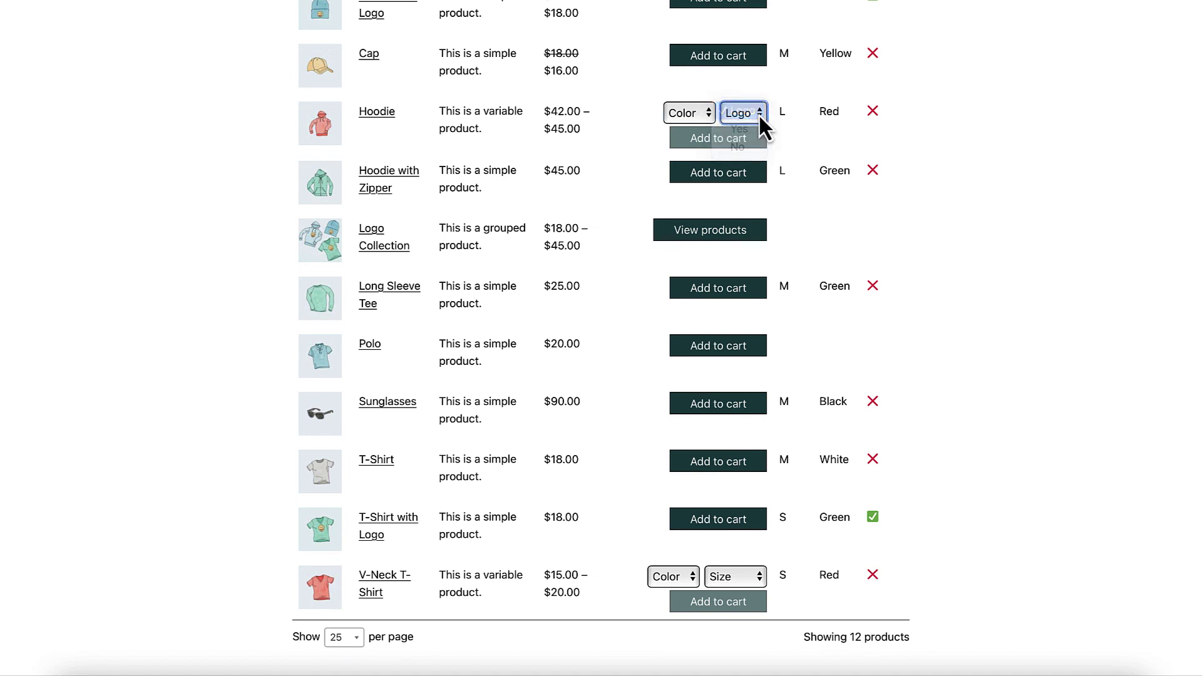
click(1029, 235)
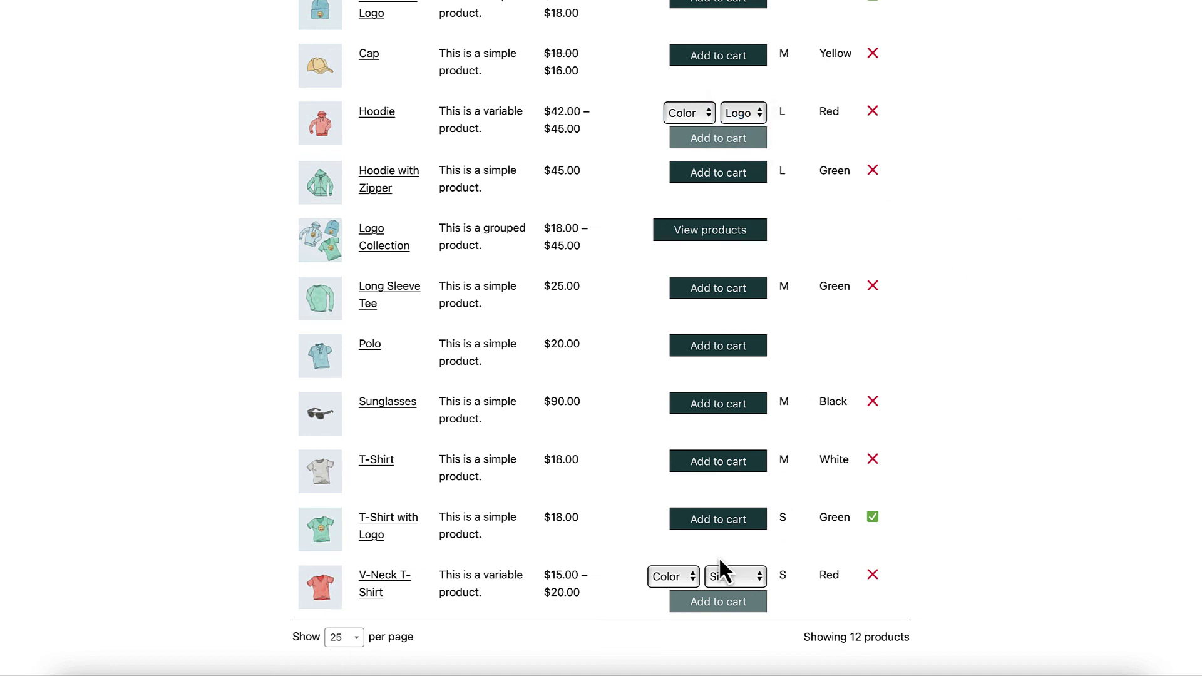
scroll(718, 556, up, 5)
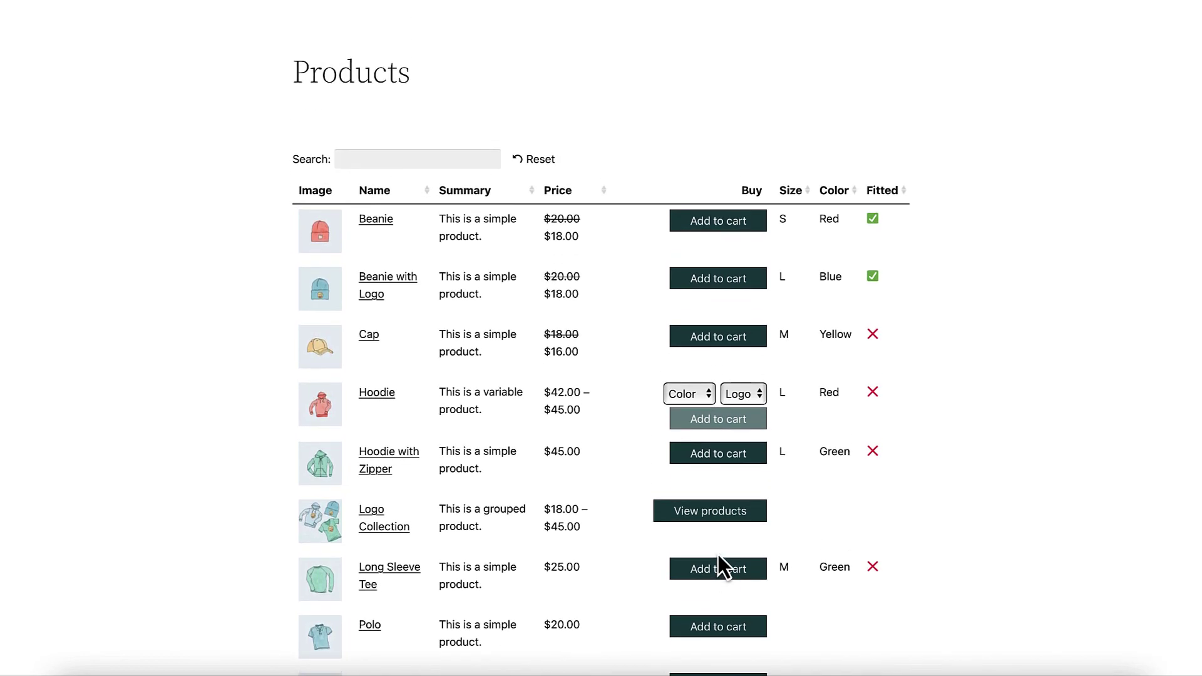